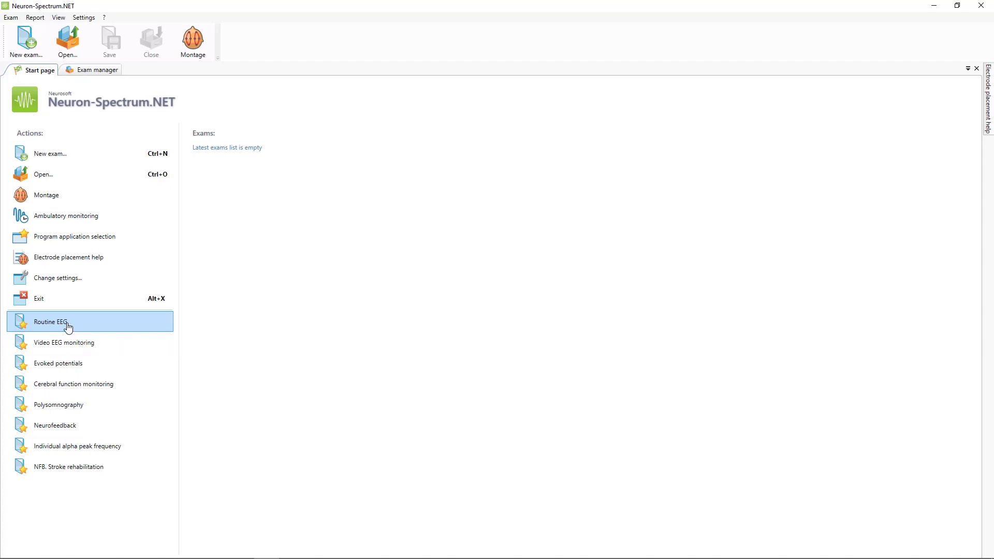
- Start a Routine EEG exam for male patient 'Patient 1' and view the Additional tab
{"action": "left_click", "coordinate": [68, 326]}
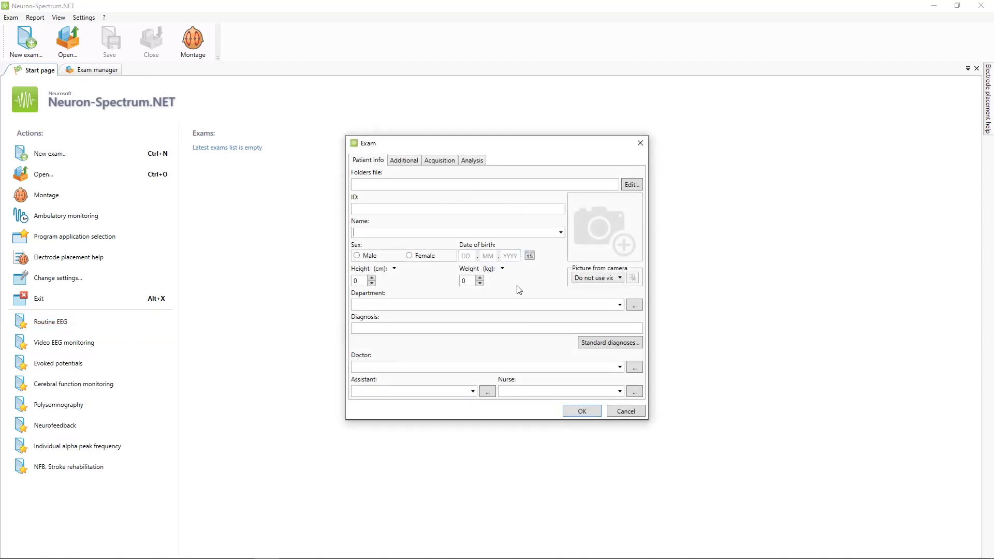
{"action": "left_click", "coordinate": [425, 233]}
{"action": "type", "text": "Pa"}
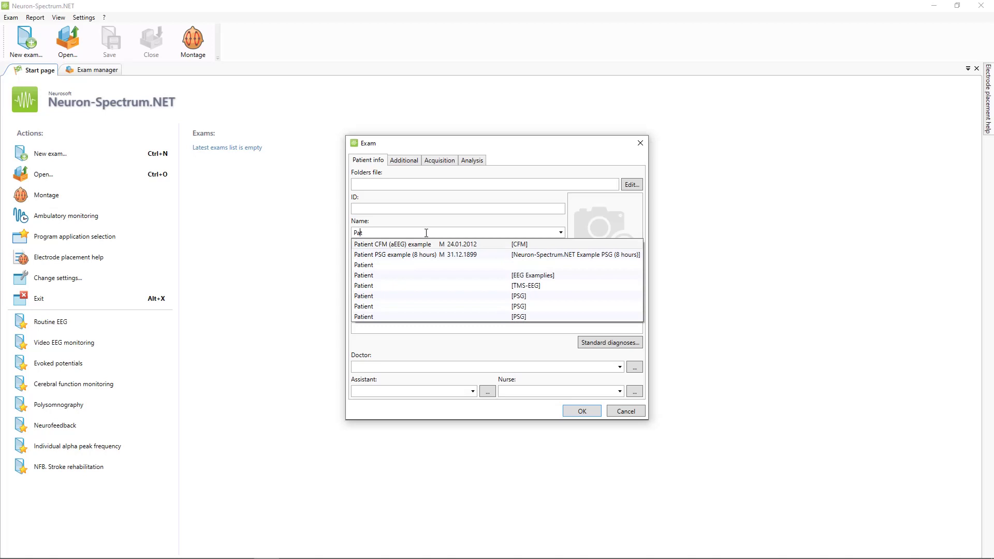
{"action": "type", "text": "tient 1"}
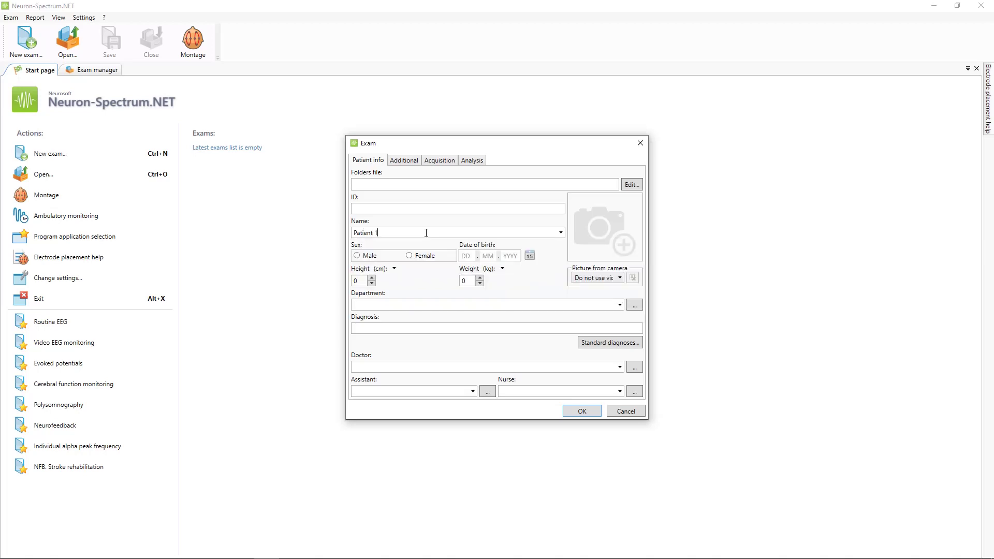
{"action": "left_click", "coordinate": [368, 255]}
{"action": "left_click", "coordinate": [468, 257]}
{"action": "left_click", "coordinate": [405, 160]}
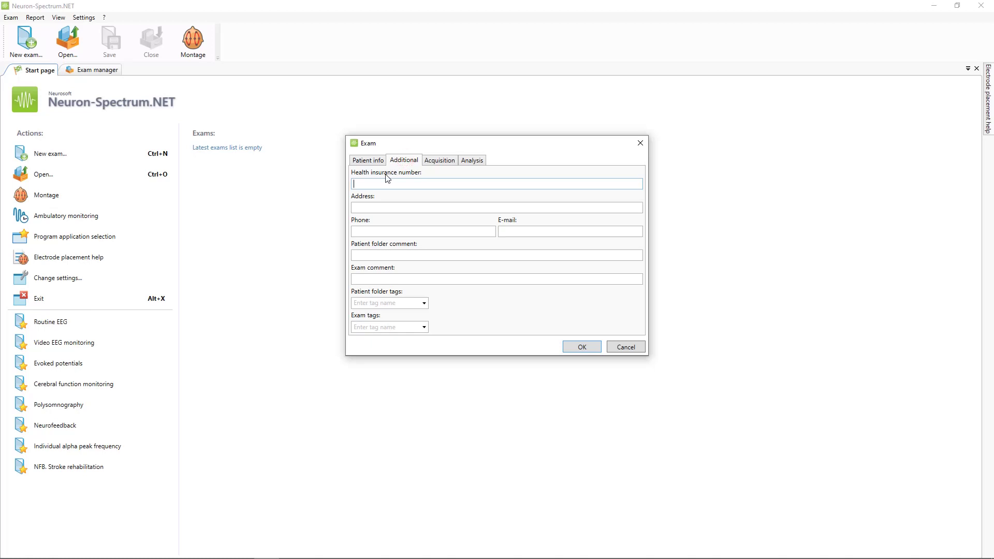
- Tick Background, Open eyes, Close eyes, Flash stimulation and After flash stimulation tests, leaving the acquisition wizard off
{"action": "left_click", "coordinate": [443, 161]}
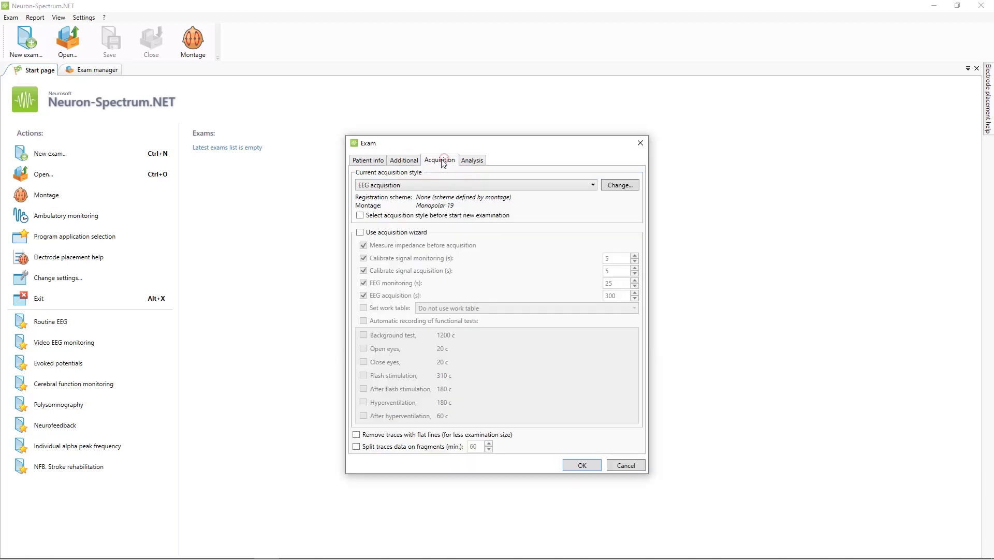
{"action": "left_click", "coordinate": [360, 232]}
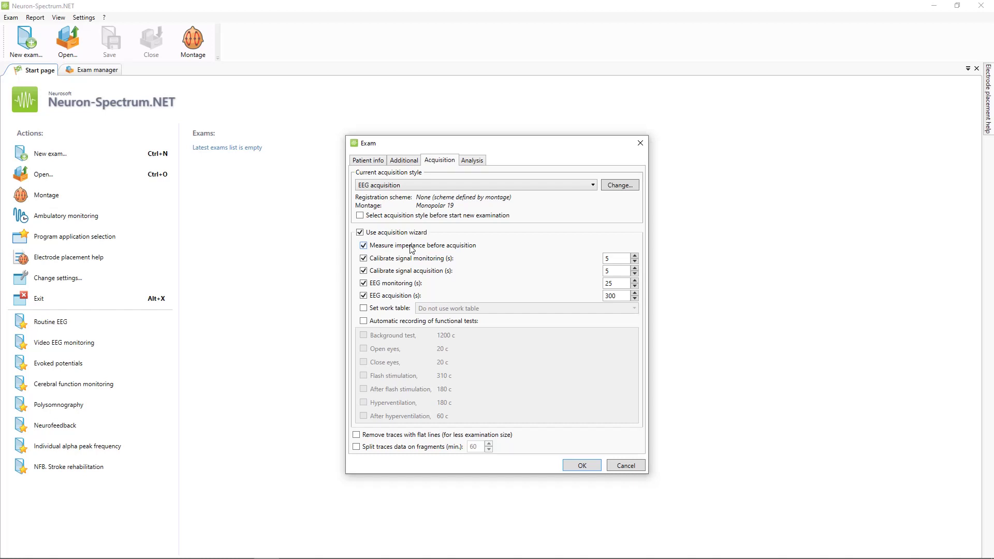
{"action": "left_click", "coordinate": [363, 321]}
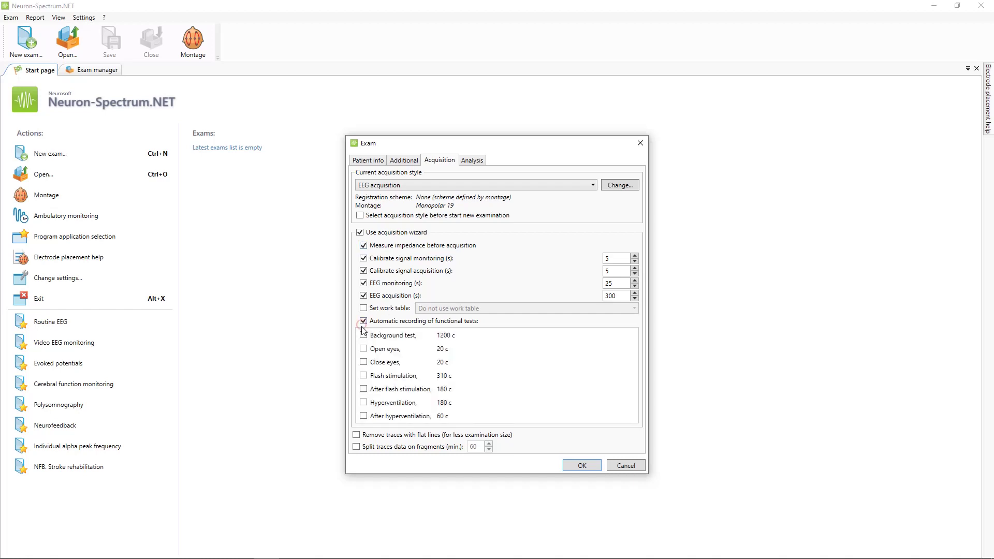
{"action": "left_click", "coordinate": [364, 335]}
{"action": "left_click", "coordinate": [363, 349]}
{"action": "left_click", "coordinate": [363, 362]}
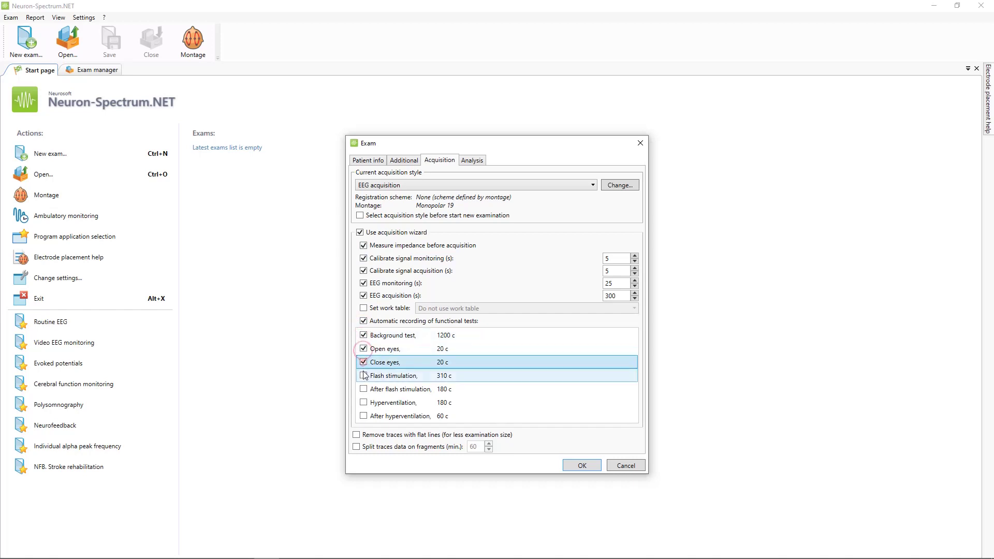
{"action": "left_click", "coordinate": [363, 375]}
{"action": "left_click", "coordinate": [363, 390]}
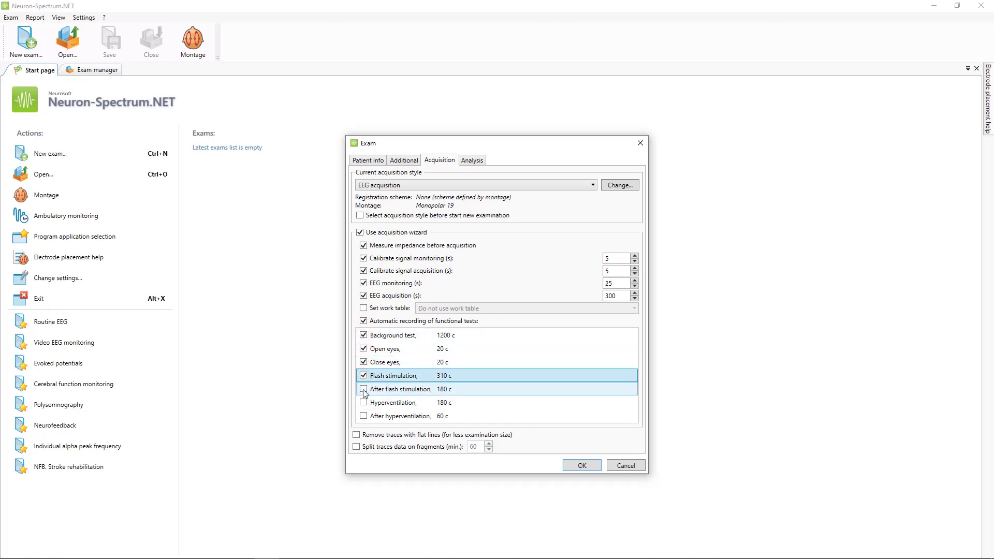
{"action": "left_click", "coordinate": [361, 232]}
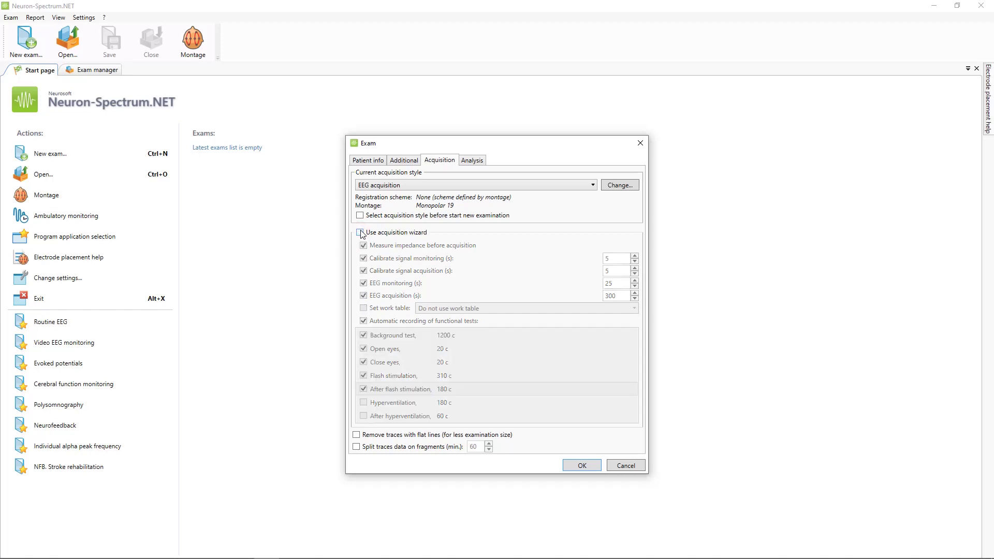
- Turn on the analysis wizard with artifact, epoch, spike, seizure and work table options
{"action": "left_click", "coordinate": [472, 161]}
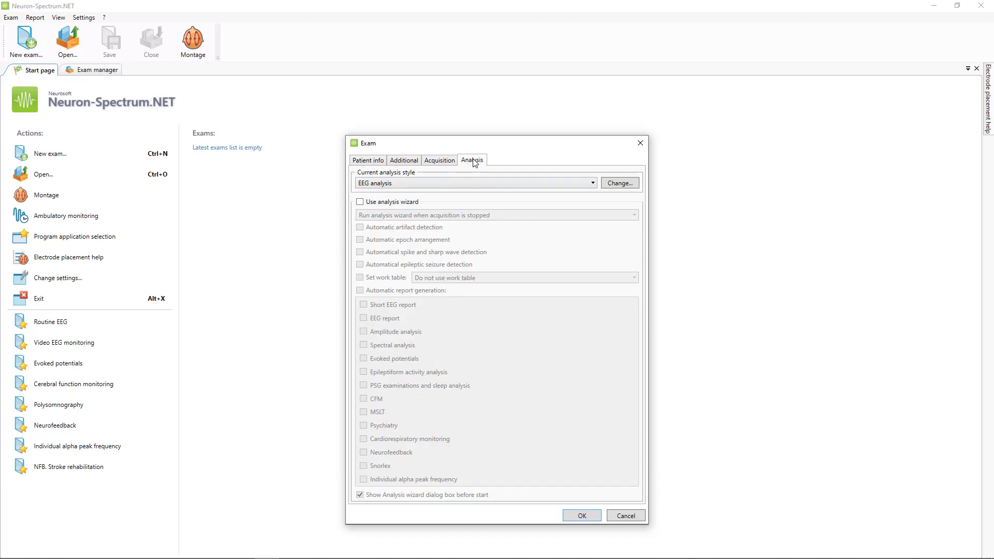
{"action": "left_click", "coordinate": [361, 203]}
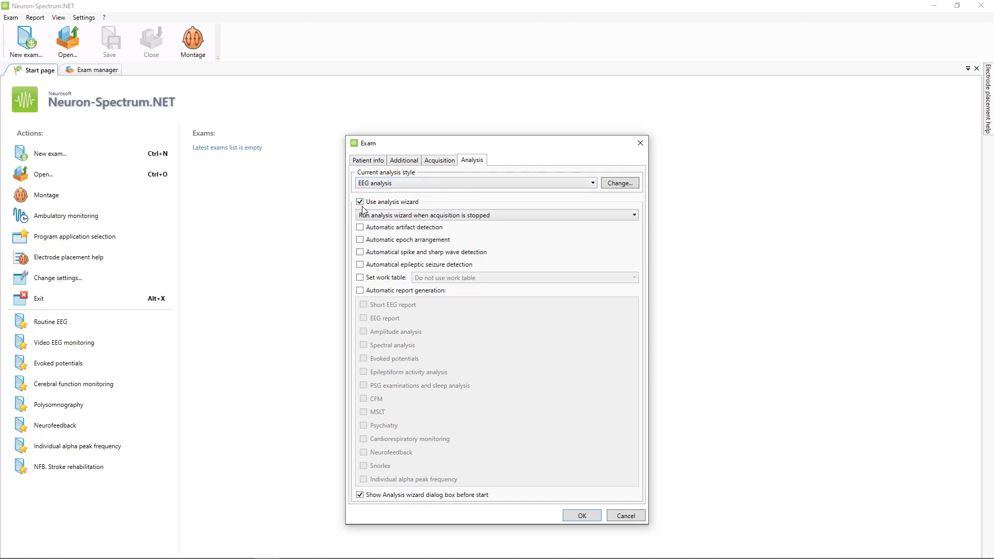
{"action": "left_click", "coordinate": [360, 227]}
{"action": "left_click", "coordinate": [360, 240]}
{"action": "left_click", "coordinate": [360, 252]}
{"action": "left_click", "coordinate": [360, 264]}
{"action": "left_click", "coordinate": [360, 277]}
- Switch all analysis options and the wizard back off and return to Patient info
{"action": "left_click", "coordinate": [360, 264]}
{"action": "left_click", "coordinate": [359, 277]}
{"action": "left_click", "coordinate": [360, 252]}
{"action": "left_click", "coordinate": [361, 240]}
{"action": "left_click", "coordinate": [360, 227]}
{"action": "left_click", "coordinate": [359, 201]}
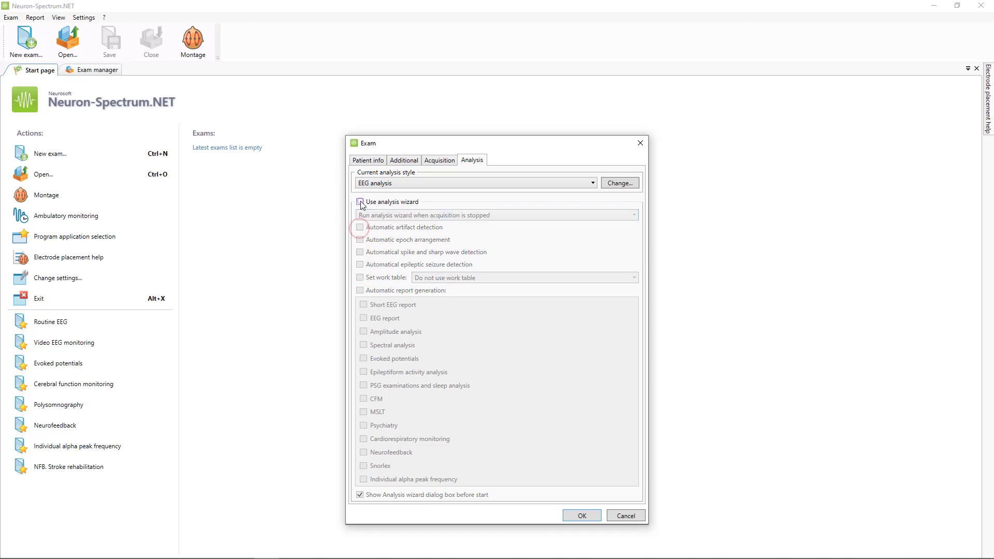
{"action": "left_click", "coordinate": [403, 161]}
{"action": "left_click", "coordinate": [368, 161]}
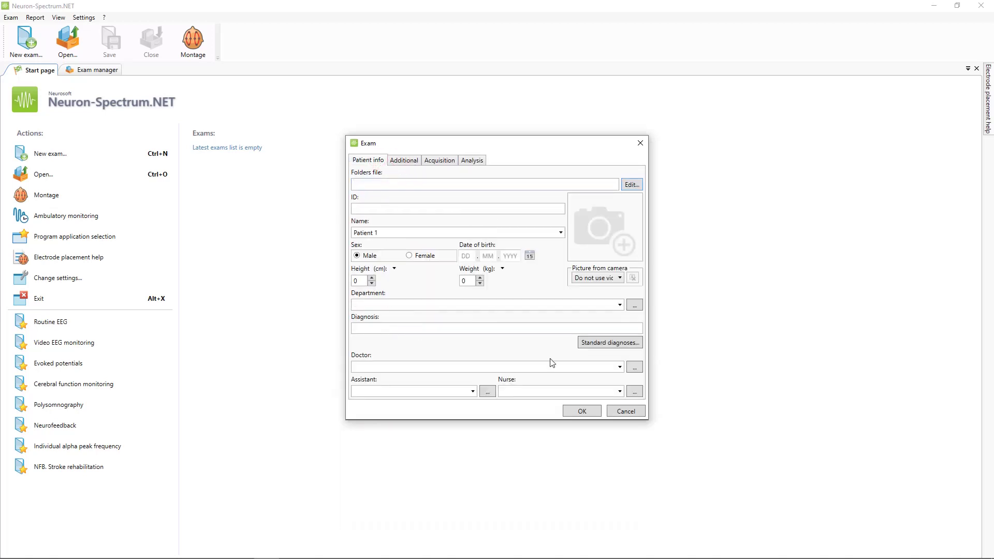
- Confirm the Exam dialog and dismiss the 'No devices are detected' message
{"action": "left_click", "coordinate": [581, 412]}
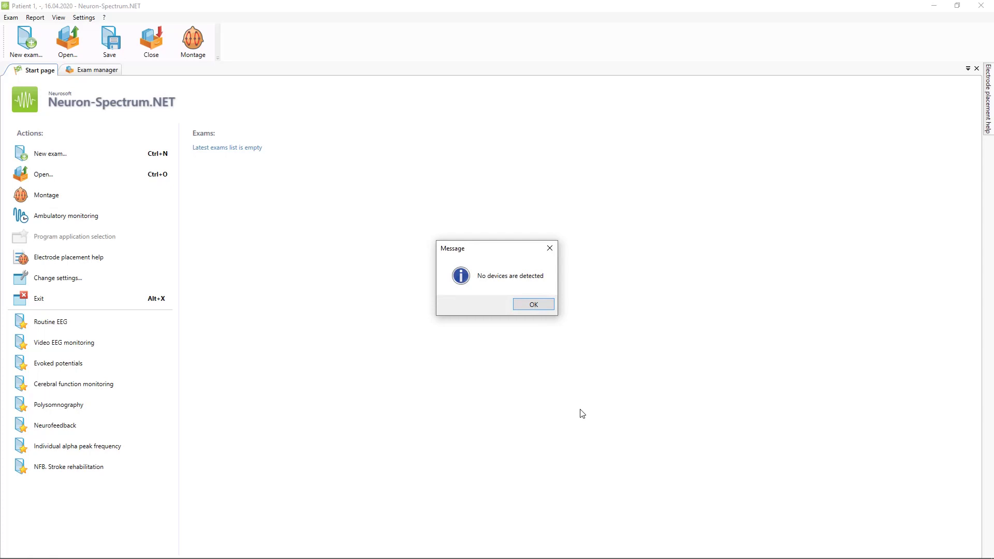
{"action": "left_click", "coordinate": [532, 307]}
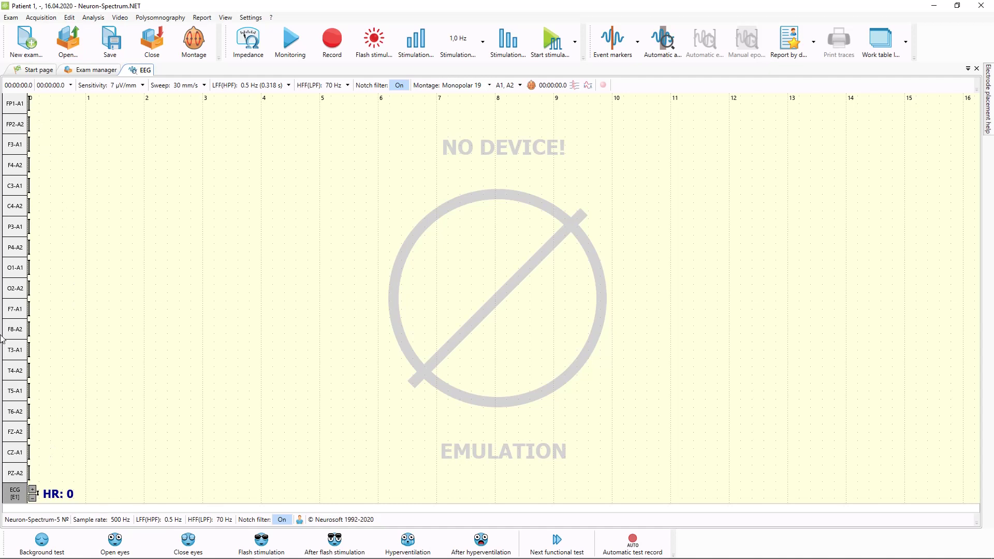
{"action": "left_click", "coordinate": [489, 85]}
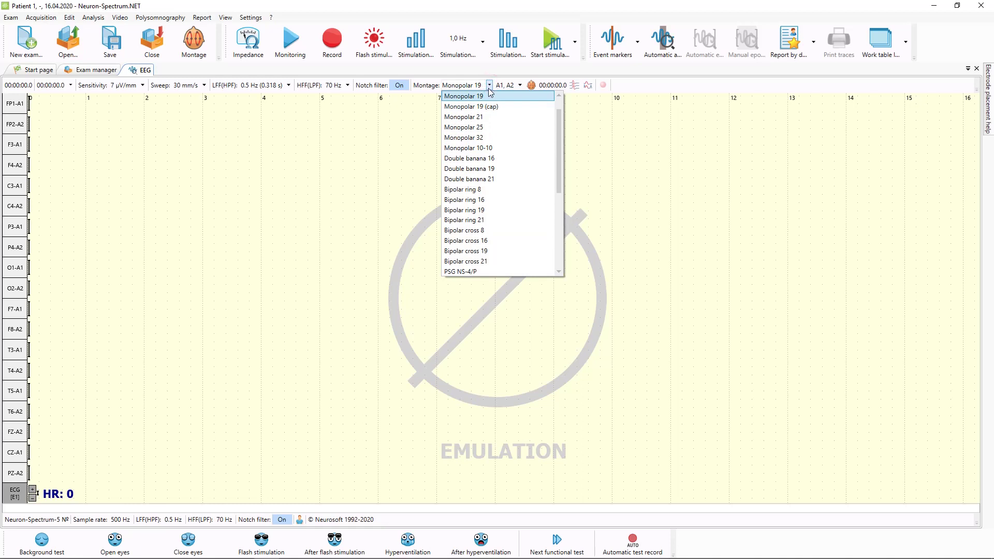
{"action": "scroll", "coordinate": [489, 129], "scroll_direction": "down", "scroll_amount": 2}
{"action": "scroll", "coordinate": [490, 127], "scroll_direction": "up", "scroll_amount": 2}
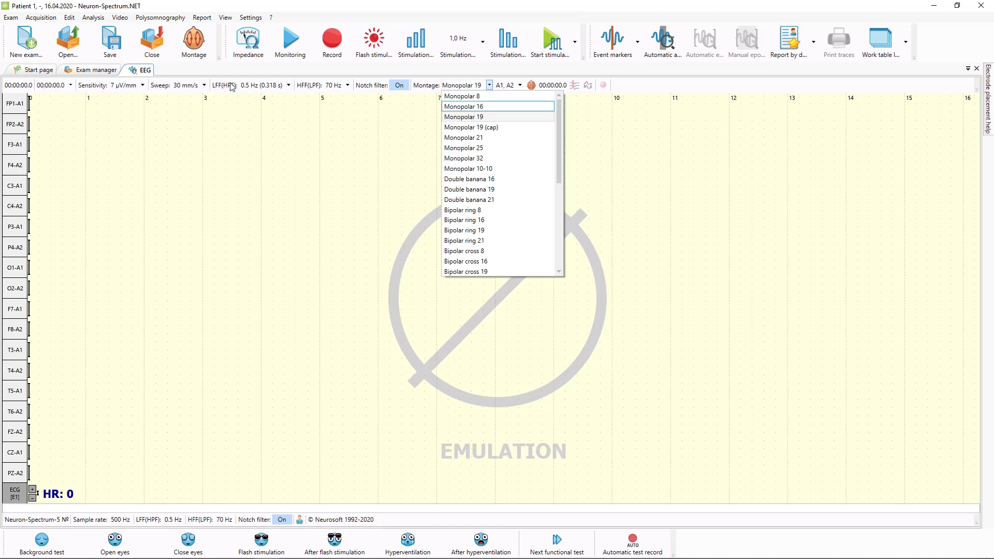
{"action": "left_click", "coordinate": [126, 86]}
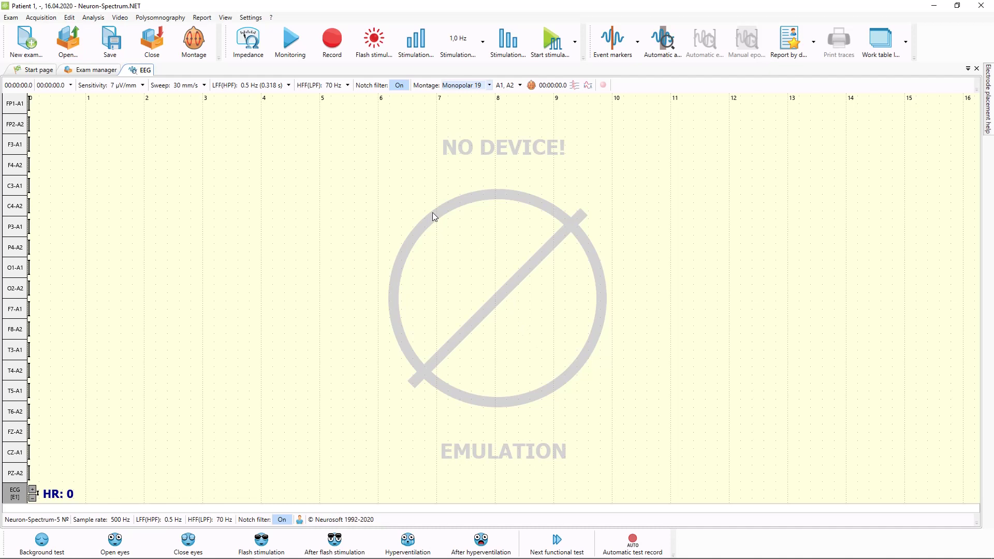
- Start recording and show the EEG electrodes locator, with inter-electrode distances toggled back off
{"action": "left_click", "coordinate": [340, 52]}
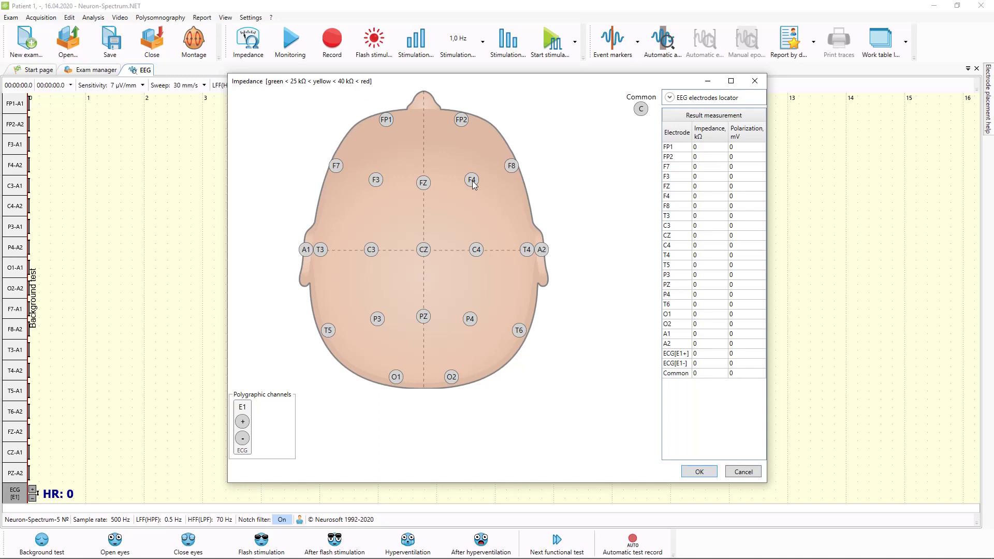
{"action": "left_click", "coordinate": [670, 97]}
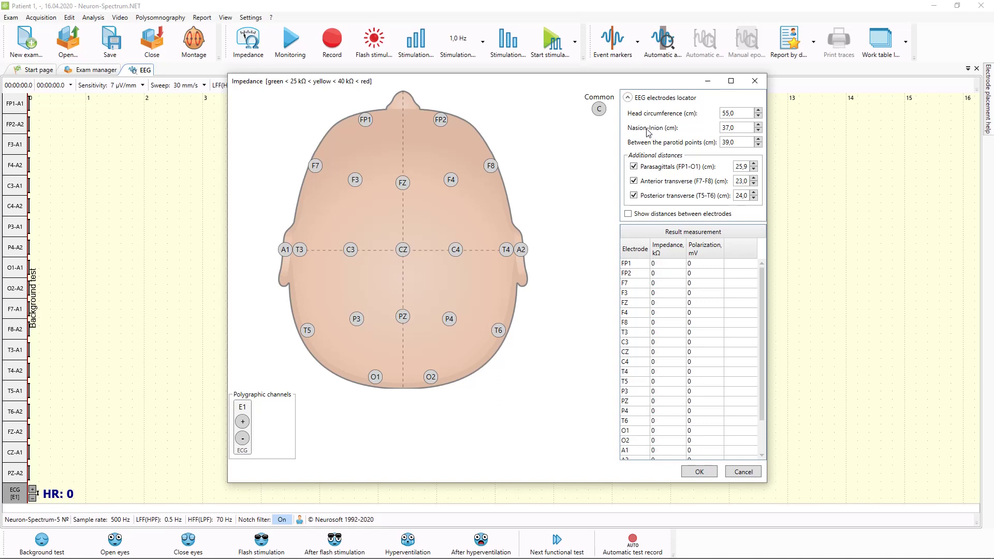
{"action": "left_click", "coordinate": [628, 214]}
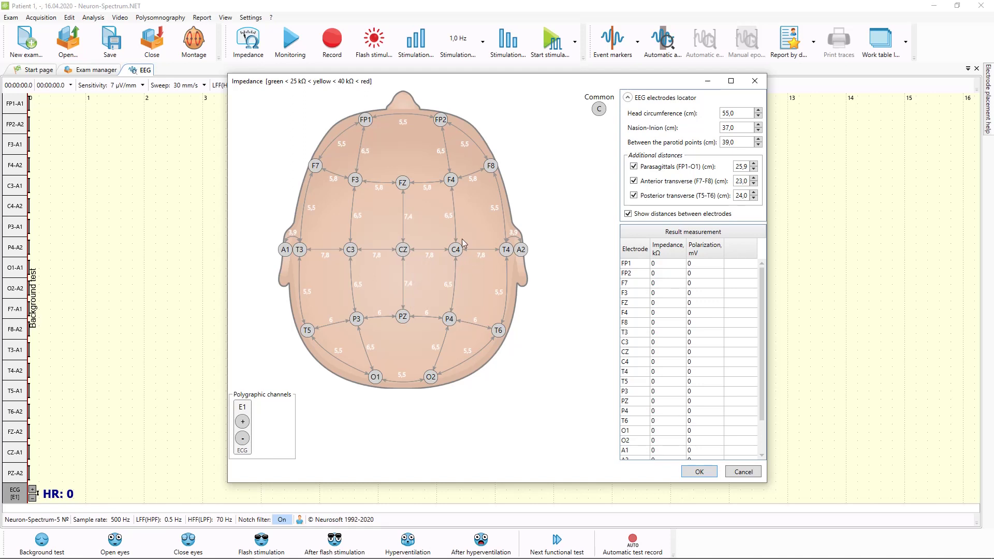
{"action": "left_click", "coordinate": [628, 213]}
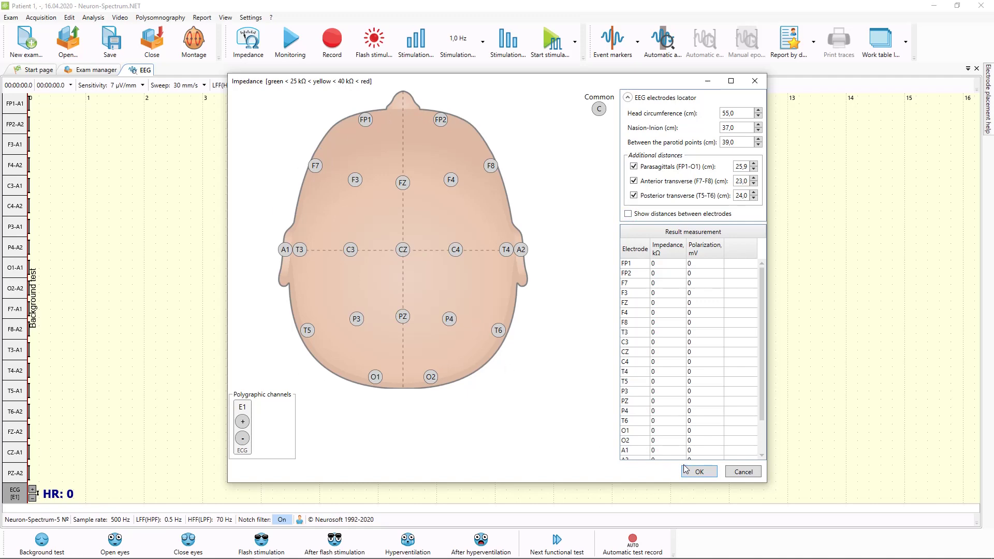
- Begin recording after the impedance check, settling on 50 mm/s sweep and 50 µV/mm sensitivity
{"action": "left_click", "coordinate": [697, 474]}
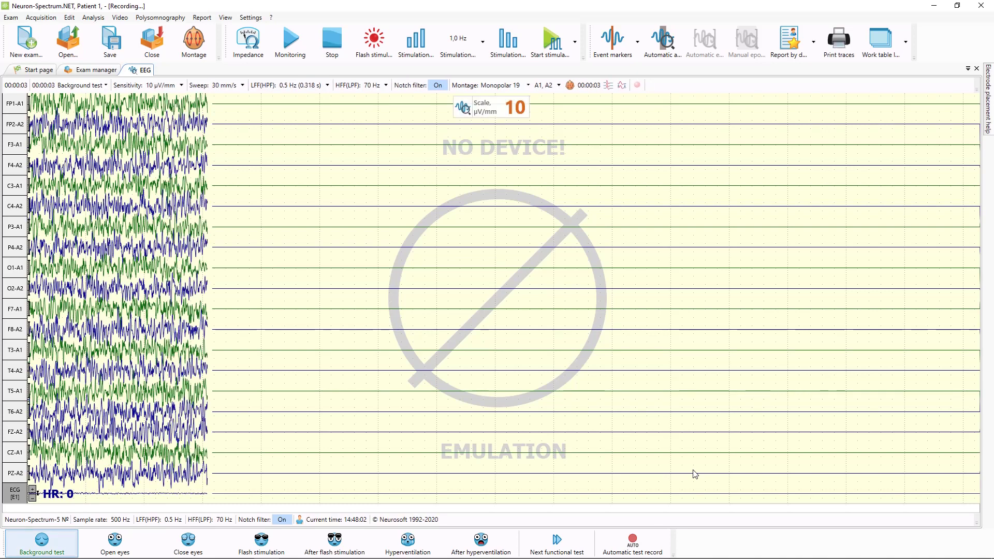
{"action": "key", "text": "Down"}
{"action": "key", "text": "Down"}
{"action": "key", "text": "Down"}
{"action": "key", "text": "Down"}
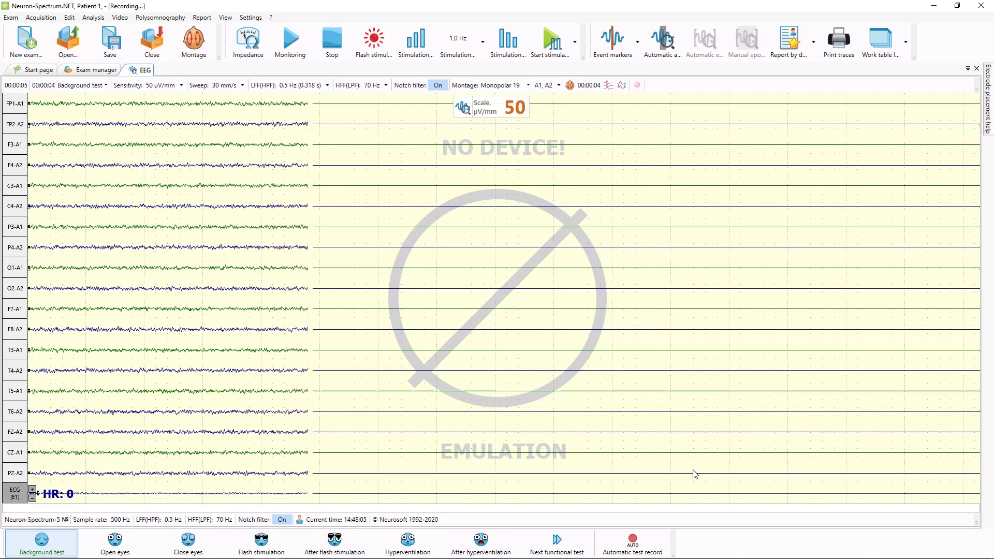
{"action": "key", "text": "Up"}
{"action": "key", "text": "Up"}
{"action": "key", "text": "Up"}
{"action": "key", "text": "Up"}
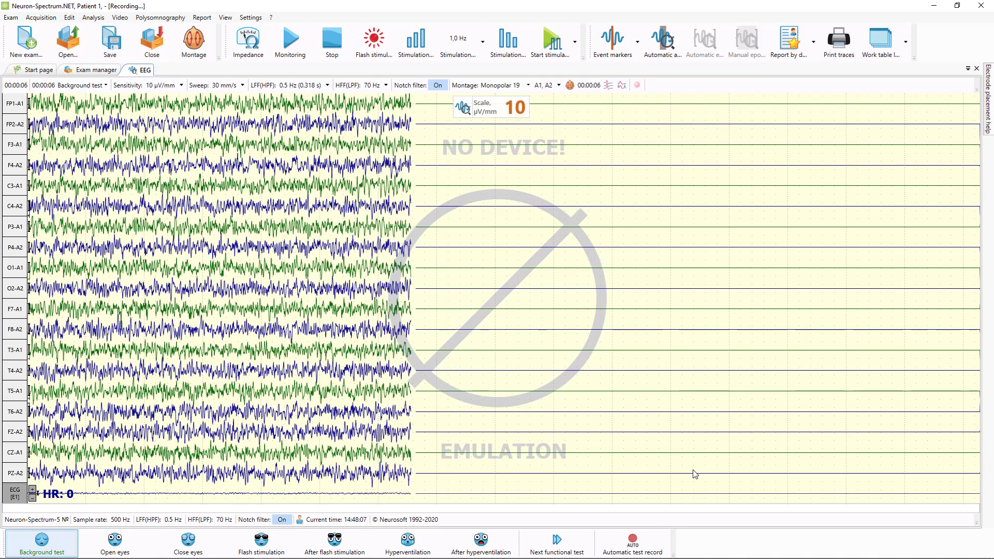
{"action": "key", "text": "Down"}
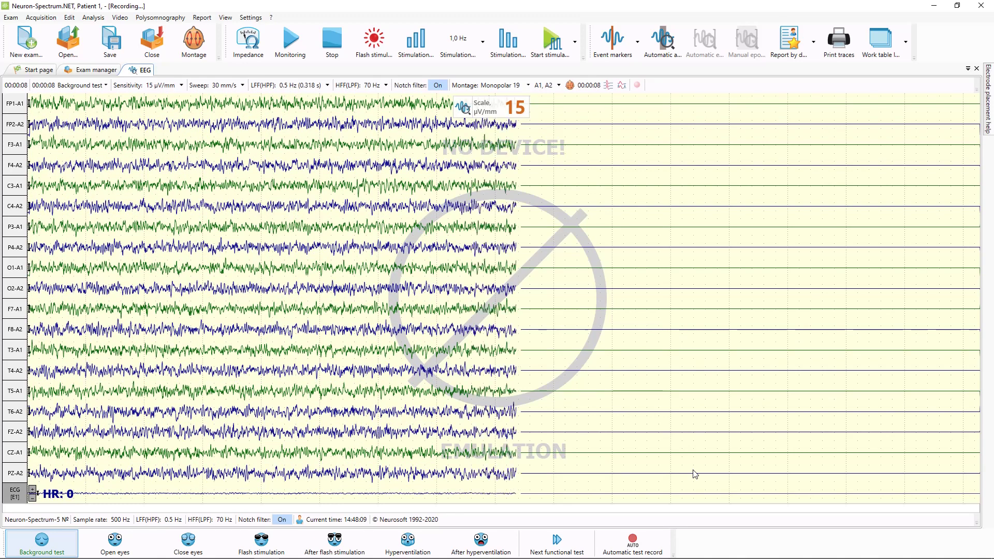
{"action": "key", "text": "Right"}
{"action": "key", "text": "Right"}
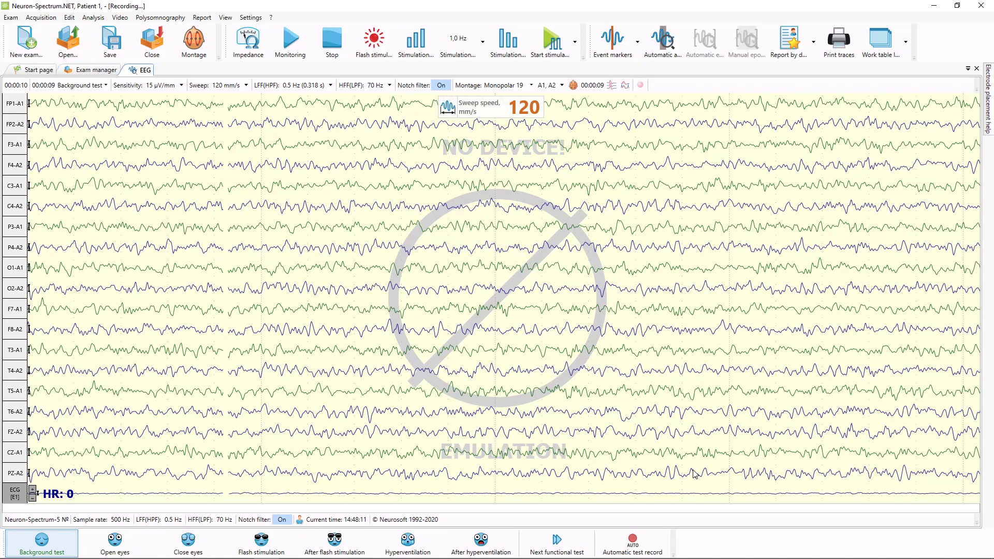
{"action": "key", "text": "Left"}
{"action": "key", "text": "Left"}
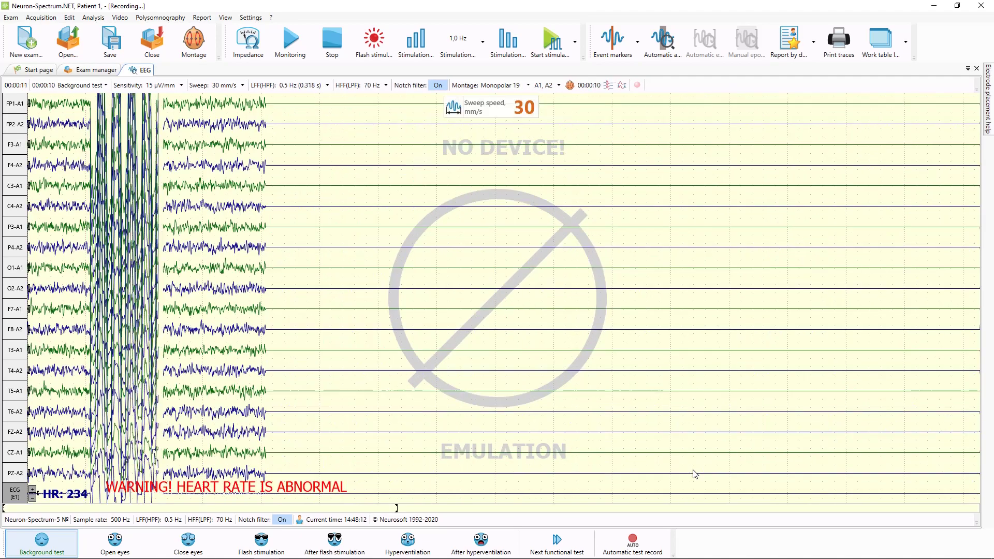
{"action": "key", "text": "Right"}
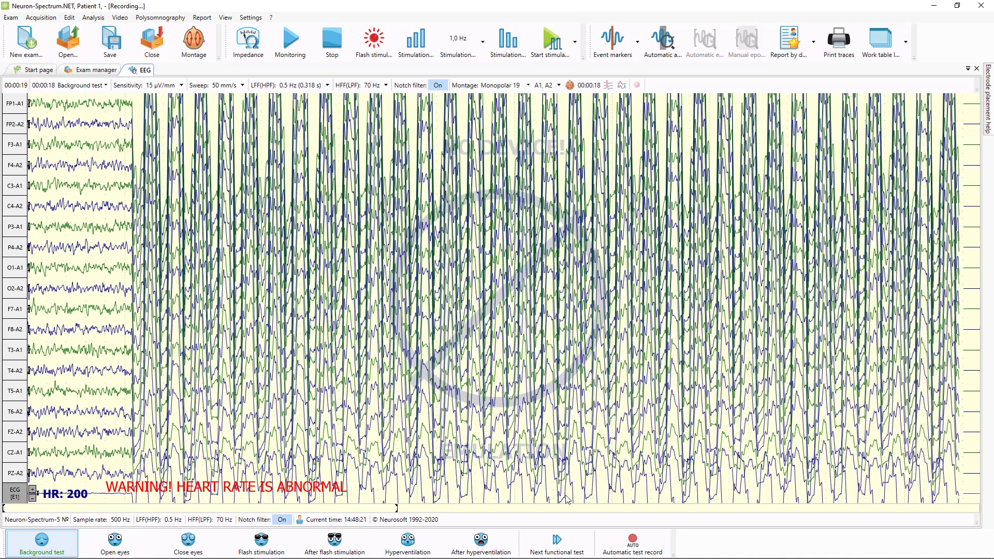
{"action": "key", "text": "Down"}
{"action": "key", "text": "Down"}
{"action": "key", "text": "Down"}
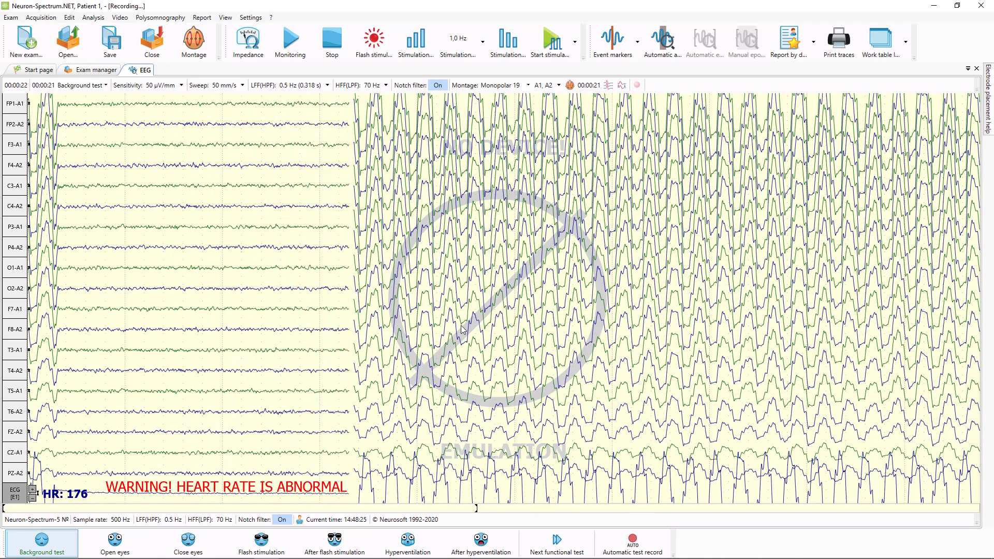
- Turn on the Epileptic seizure detector from Analysis > Automatic search
{"action": "left_click", "coordinate": [91, 18]}
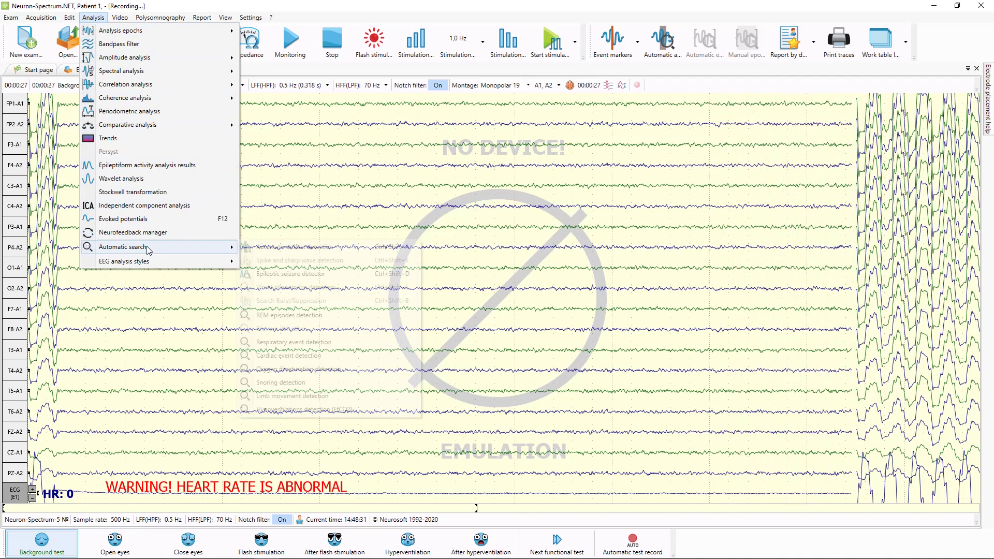
{"action": "mouse_move", "coordinate": [152, 250]}
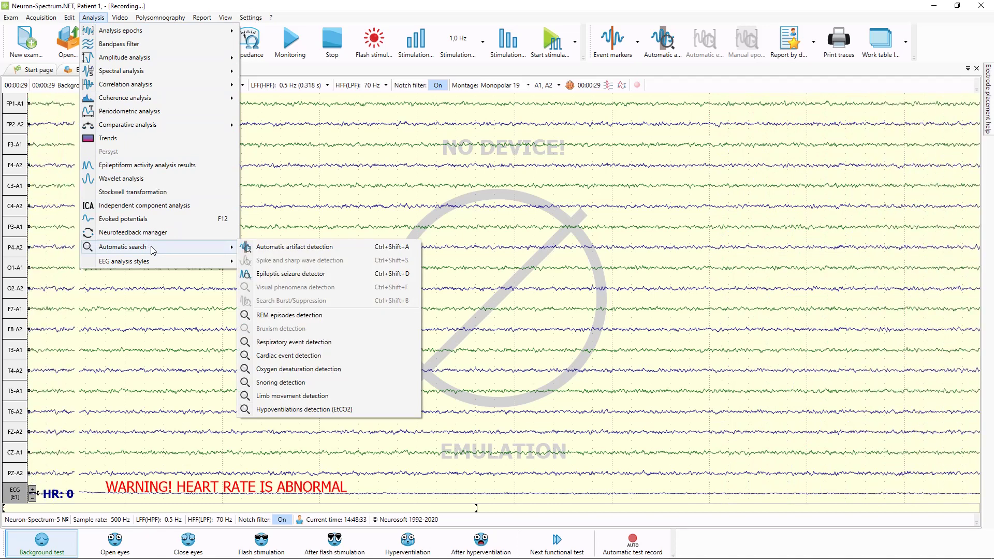
{"action": "left_click", "coordinate": [293, 276]}
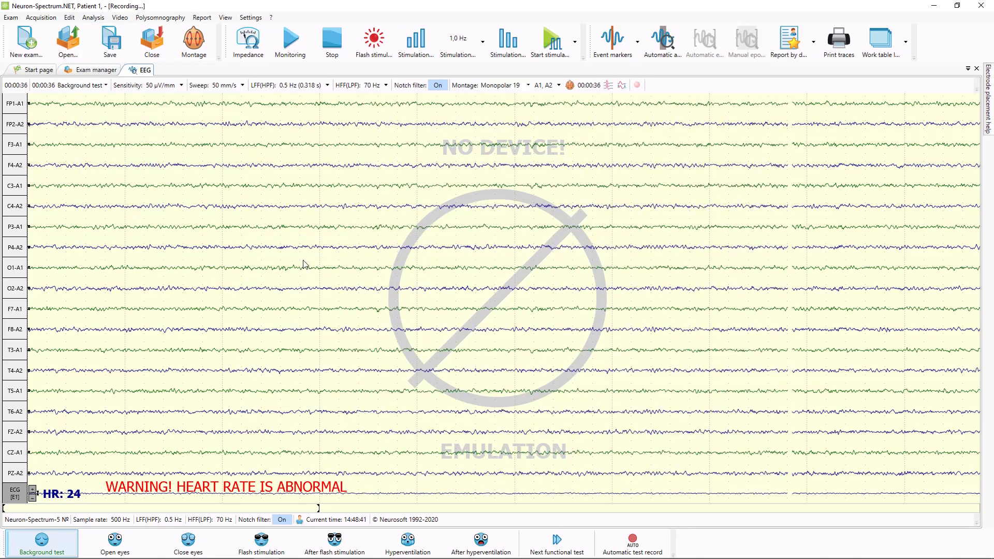
- Show traces at 15 µV/mm with 50 mm/s sweep and hide the ECG[E1] derivation
{"action": "key", "text": "Right"}
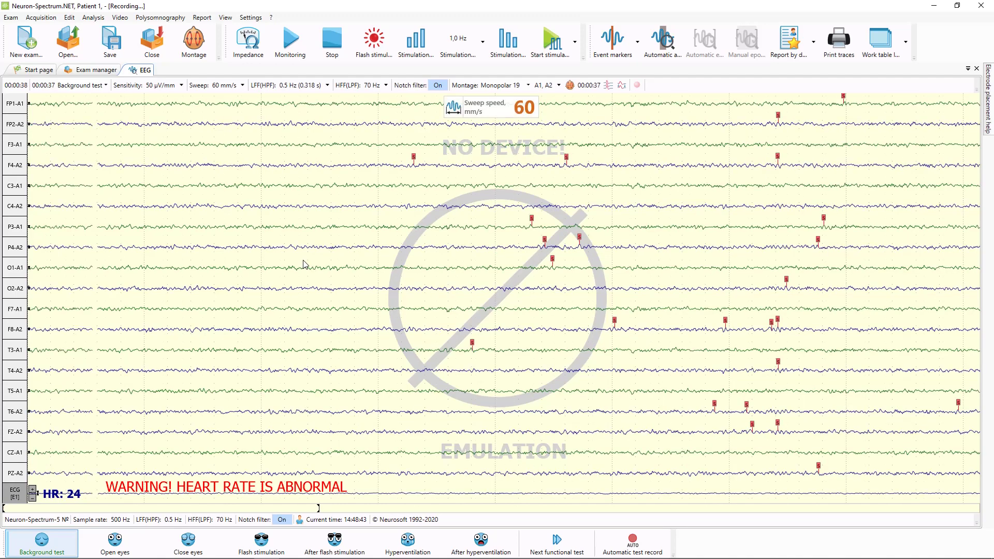
{"action": "key", "text": "Left"}
{"action": "key", "text": "Up"}
{"action": "key", "text": "Up"}
{"action": "key", "text": "Up"}
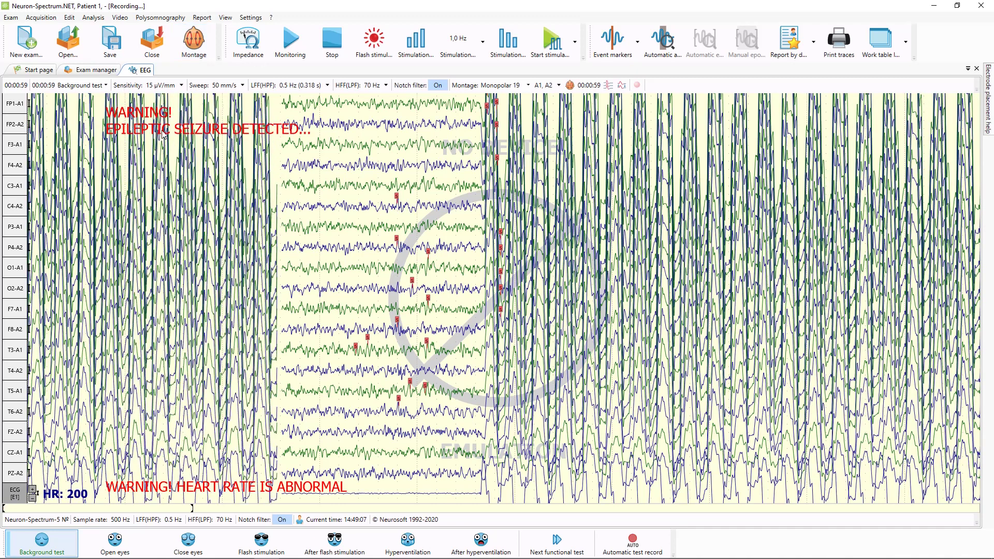
{"action": "right_click", "coordinate": [10, 494]}
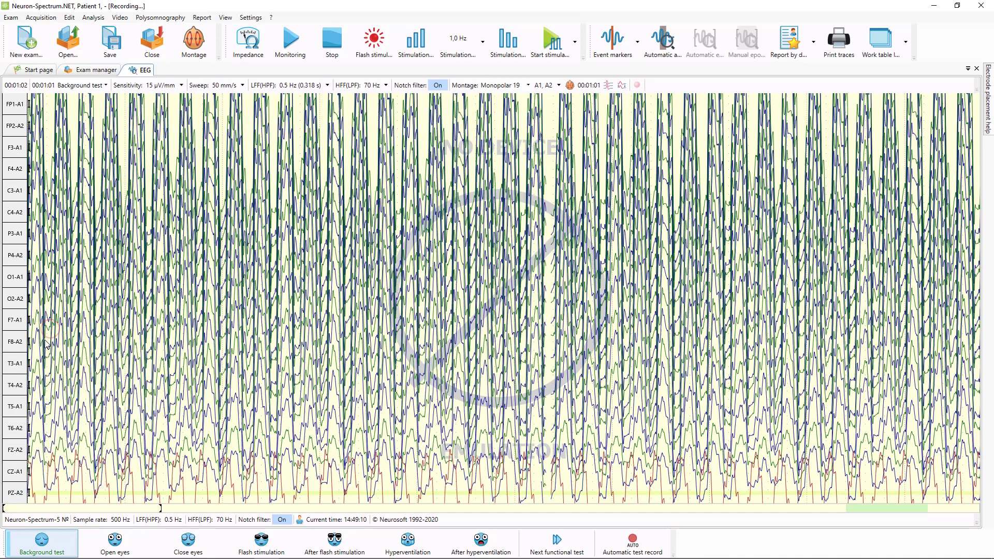
{"action": "left_click", "coordinate": [48, 328]}
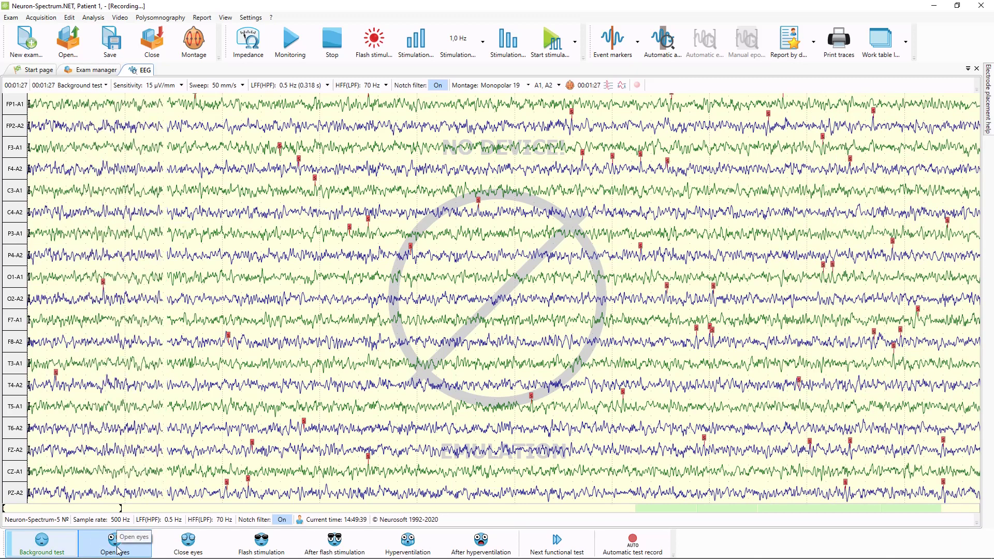
- Mark the Open eyes test start, then switch to the Close eyes test
{"action": "left_click", "coordinate": [118, 550]}
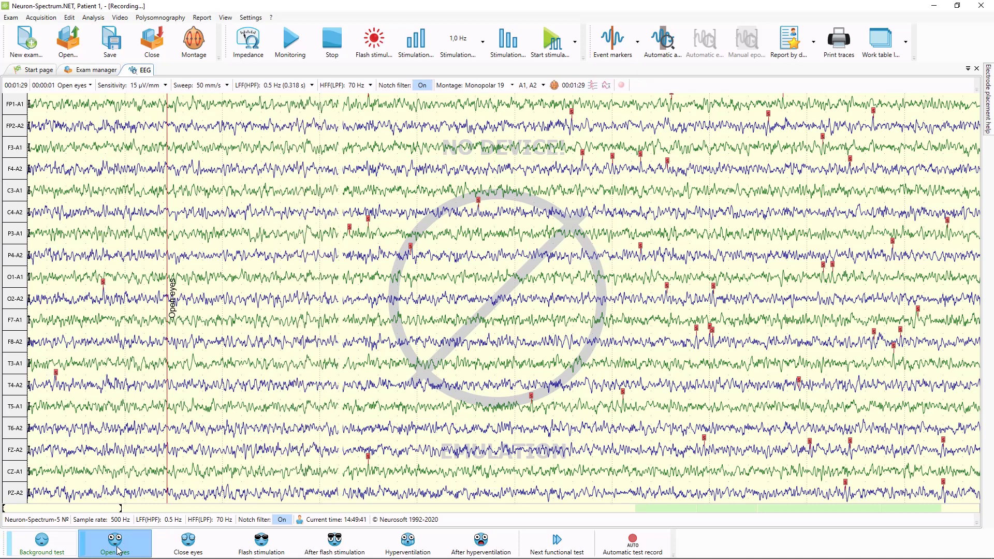
{"action": "left_click", "coordinate": [185, 550]}
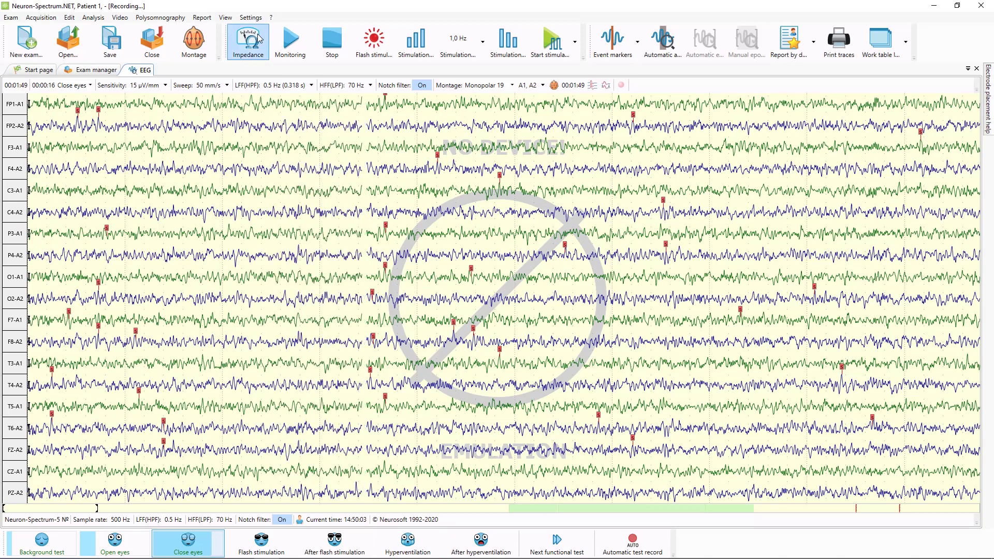
- Open an Extra EEG window from the View menu and widen it to half the screen
{"action": "left_click", "coordinate": [227, 19]}
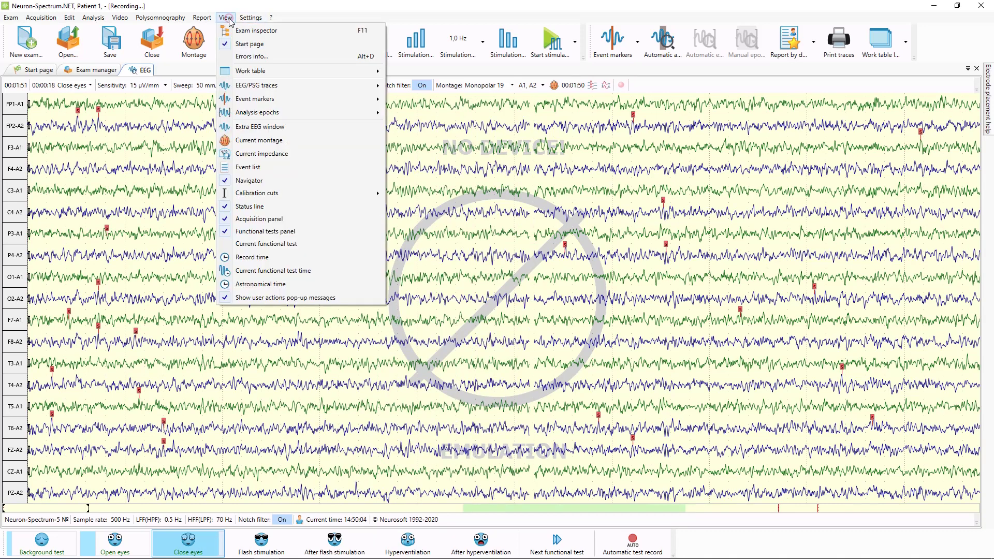
{"action": "left_click", "coordinate": [264, 128]}
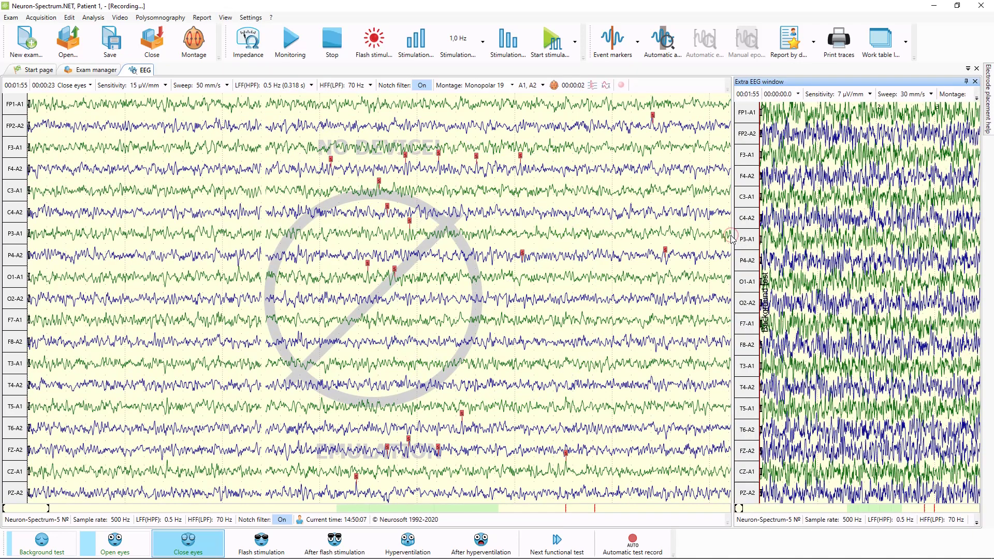
{"action": "left_click_drag", "start_coordinate": [732, 238], "coordinate": [483, 238]}
{"action": "left_click", "coordinate": [655, 301]}
- Scroll back and forth through the recorded EEG in the extra window
{"action": "scroll", "coordinate": [655, 301], "scroll_direction": "down", "scroll_amount": 2}
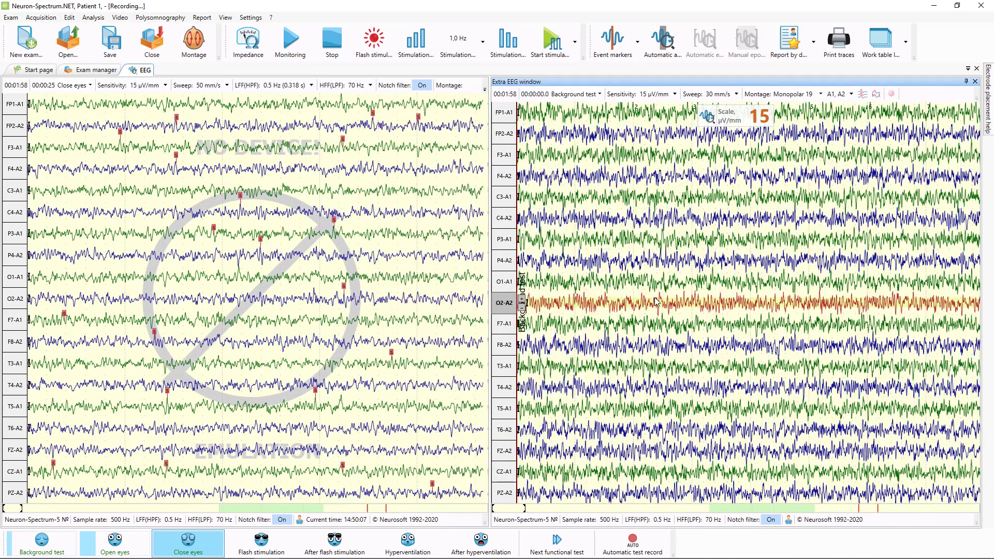
{"action": "scroll", "coordinate": [654, 301], "scroll_direction": "down", "scroll_amount": 1}
{"action": "scroll", "coordinate": [741, 326], "scroll_direction": "down", "scroll_amount": 3}
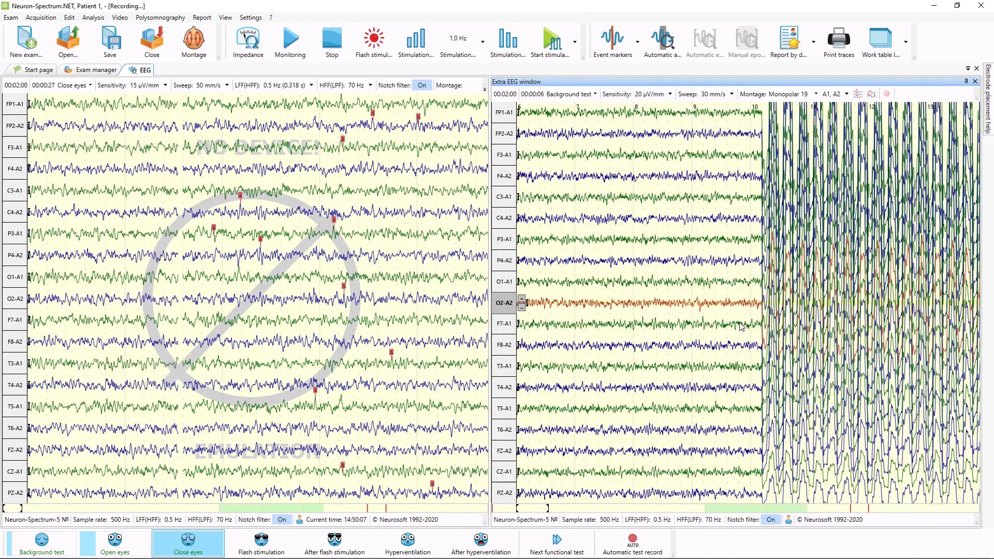
{"action": "scroll", "coordinate": [740, 321], "scroll_direction": "down", "scroll_amount": 3}
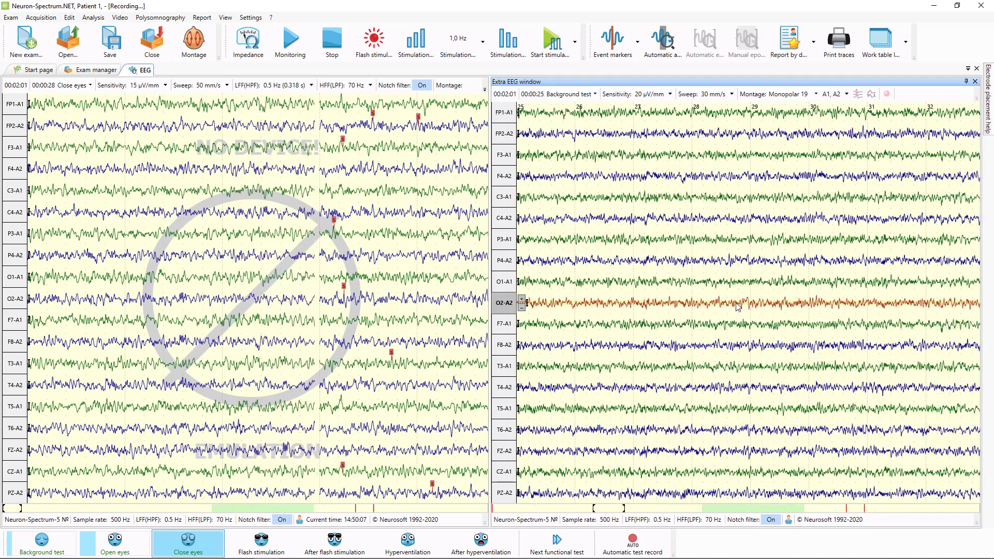
{"action": "scroll", "coordinate": [737, 307], "scroll_direction": "down", "scroll_amount": 3}
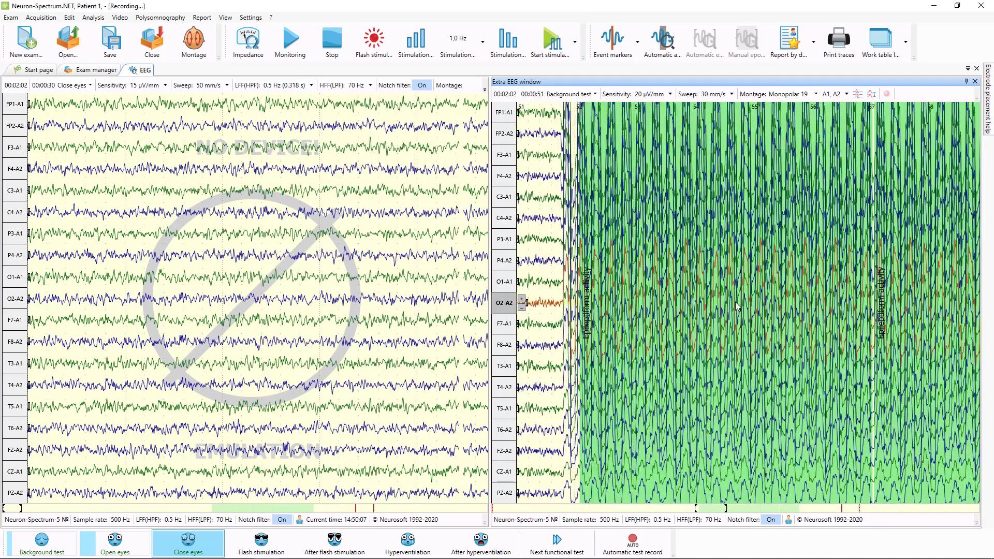
{"action": "scroll", "coordinate": [735, 300], "scroll_direction": "down", "scroll_amount": 3}
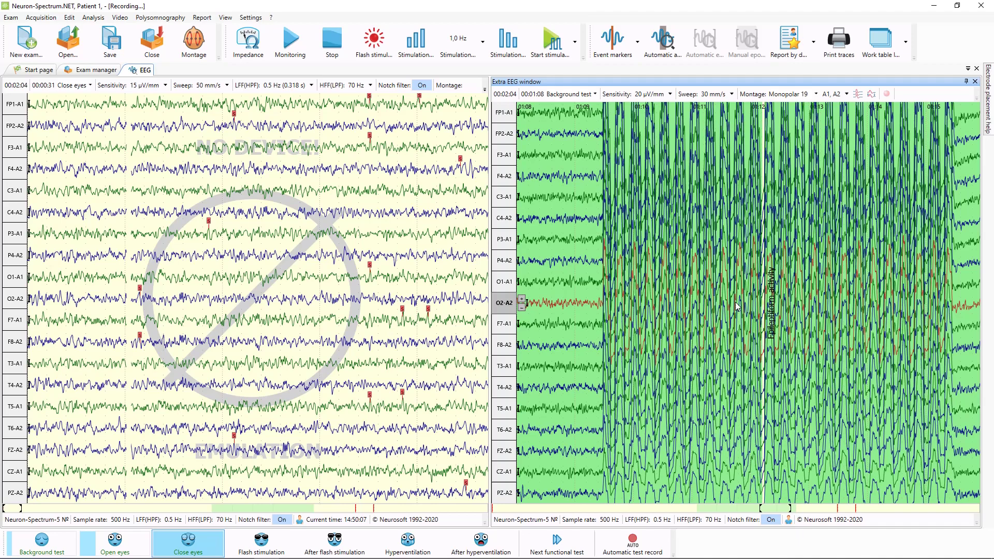
{"action": "scroll", "coordinate": [732, 290], "scroll_direction": "up", "scroll_amount": 5}
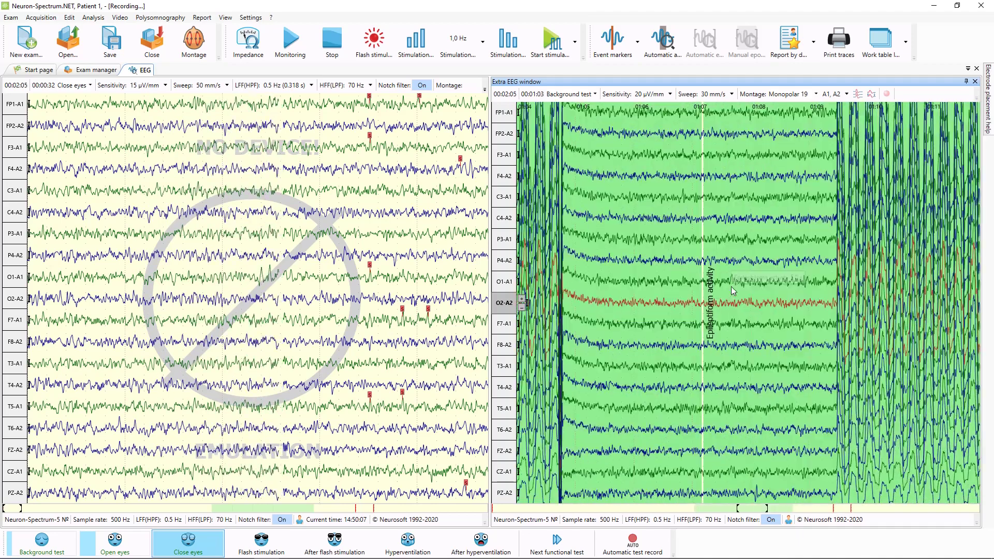
{"action": "scroll", "coordinate": [719, 291], "scroll_direction": "up", "scroll_amount": 2}
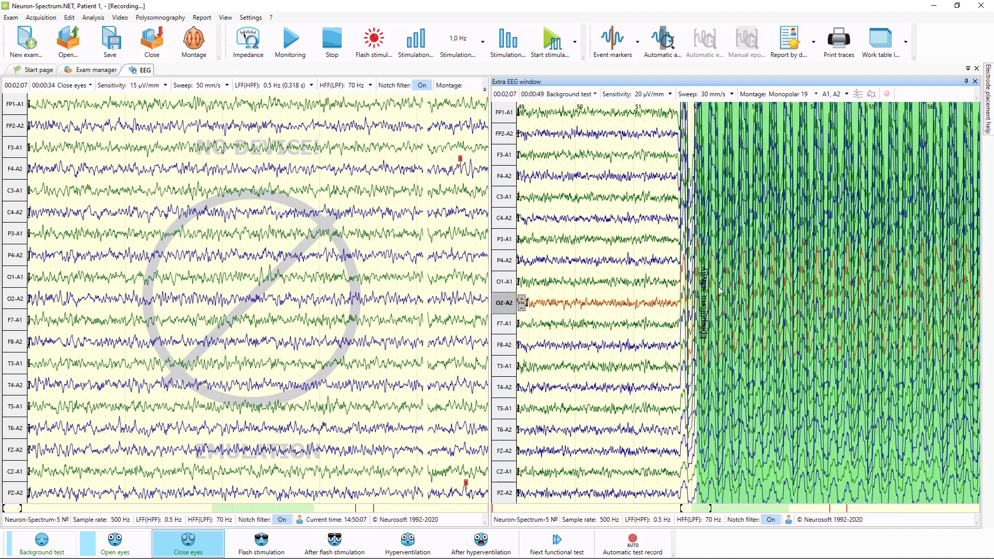
{"action": "scroll", "coordinate": [708, 292], "scroll_direction": "down", "scroll_amount": 8}
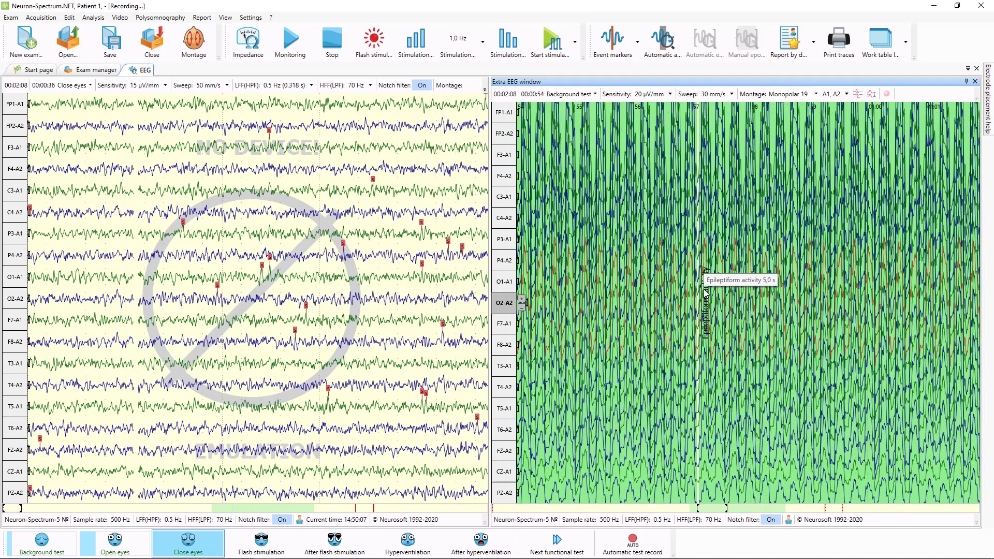
{"action": "scroll", "coordinate": [704, 287], "scroll_direction": "down", "scroll_amount": 6}
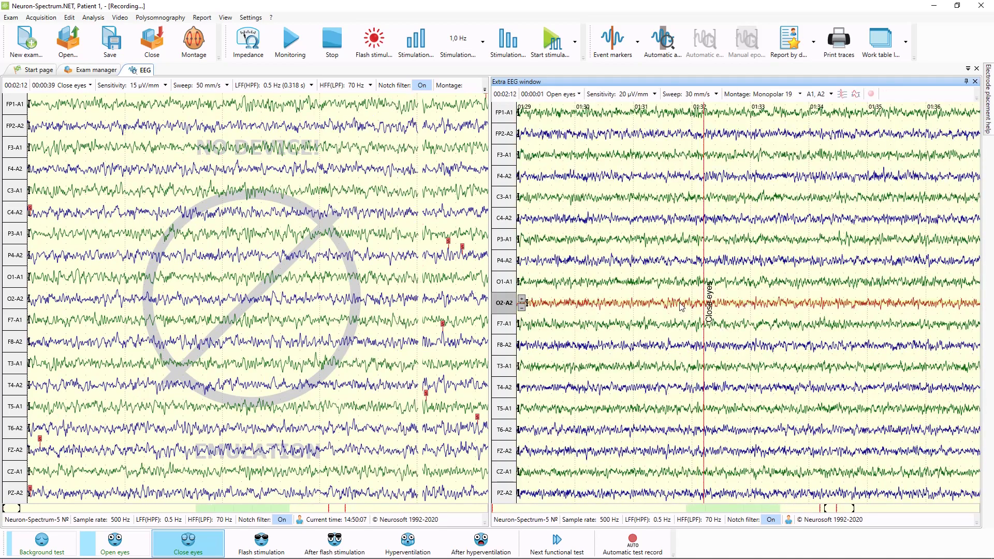
{"action": "scroll", "coordinate": [699, 295], "scroll_direction": "up", "scroll_amount": 2}
{"action": "scroll", "coordinate": [689, 306], "scroll_direction": "down", "scroll_amount": 4}
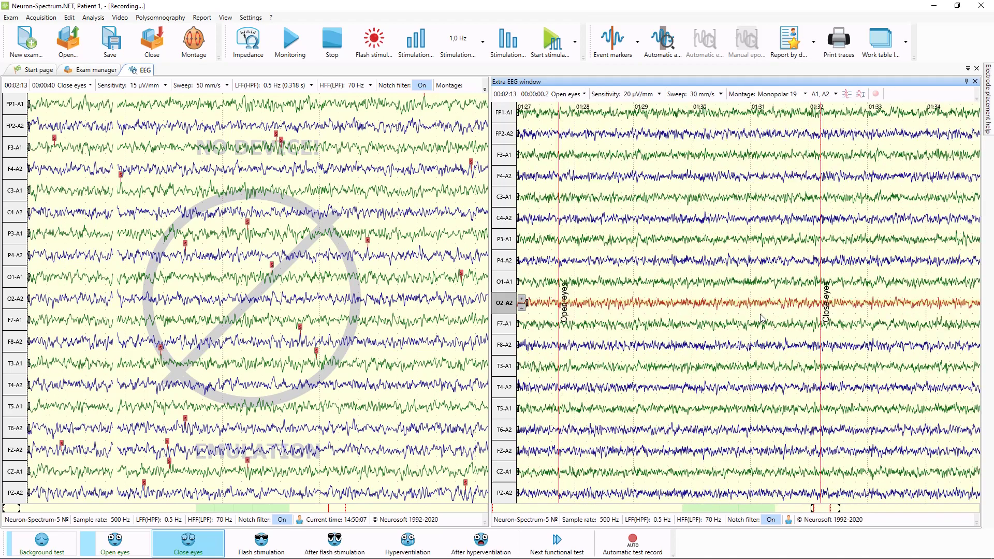
{"action": "scroll", "coordinate": [721, 298], "scroll_direction": "down", "scroll_amount": 6}
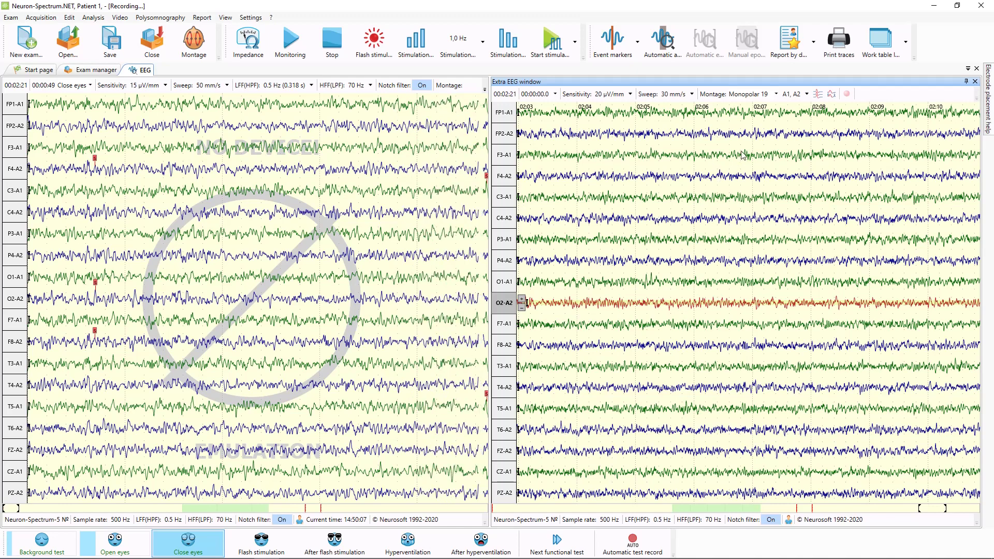
- Switch the extra window's montage to Bipolar ring 19, then to Monopolar 19
{"action": "left_click", "coordinate": [774, 95]}
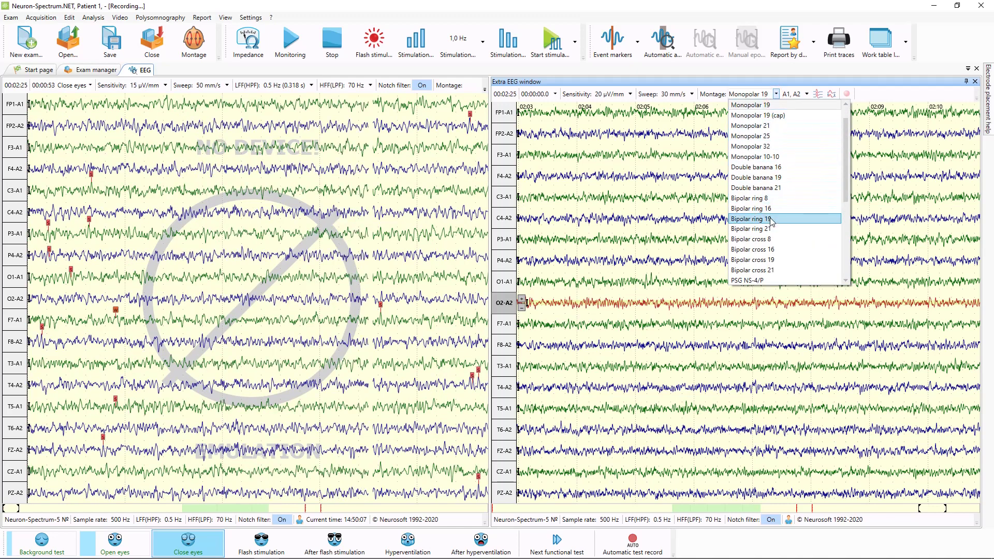
{"action": "left_click", "coordinate": [770, 219]}
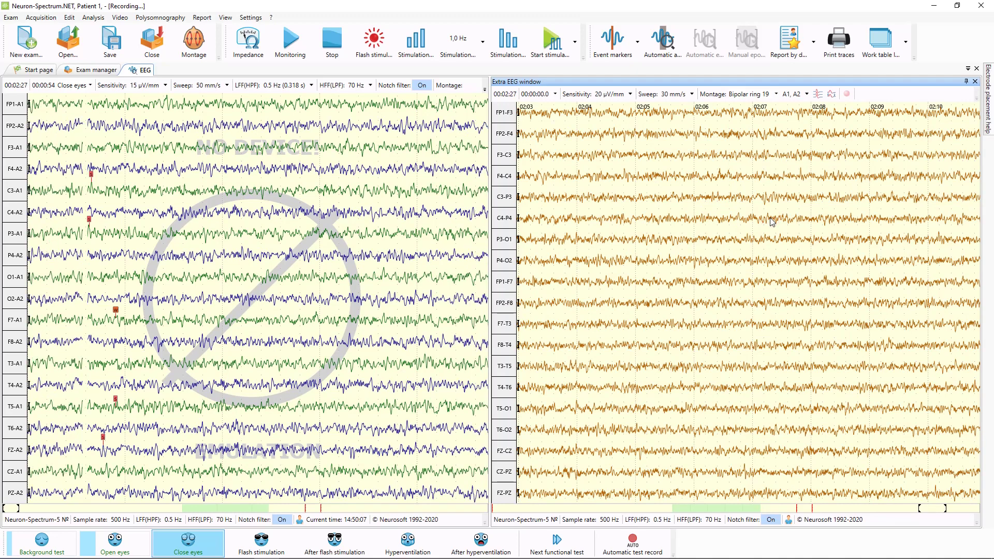
{"action": "left_click", "coordinate": [776, 94]}
{"action": "scroll", "coordinate": [773, 116], "scroll_direction": "up", "scroll_amount": 6}
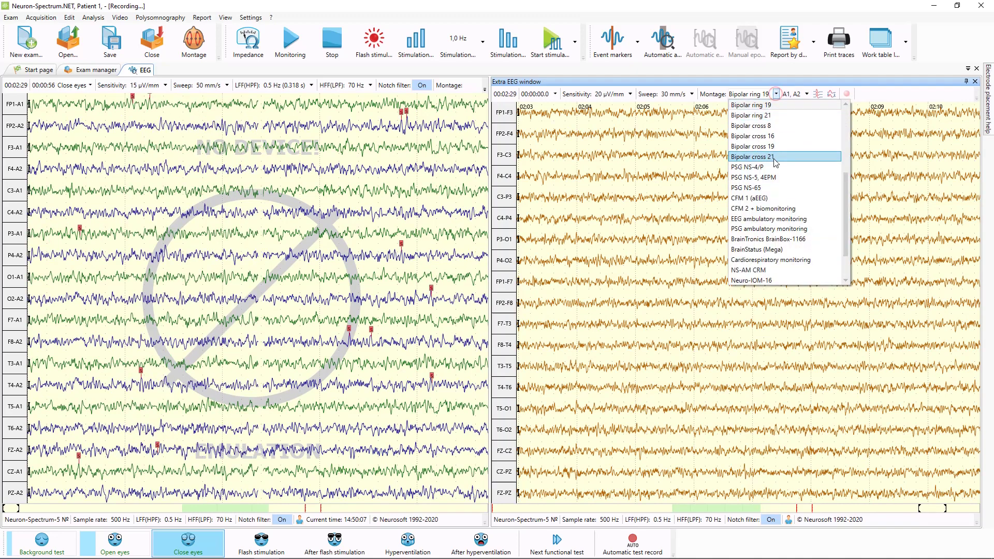
{"action": "left_click", "coordinate": [772, 115]}
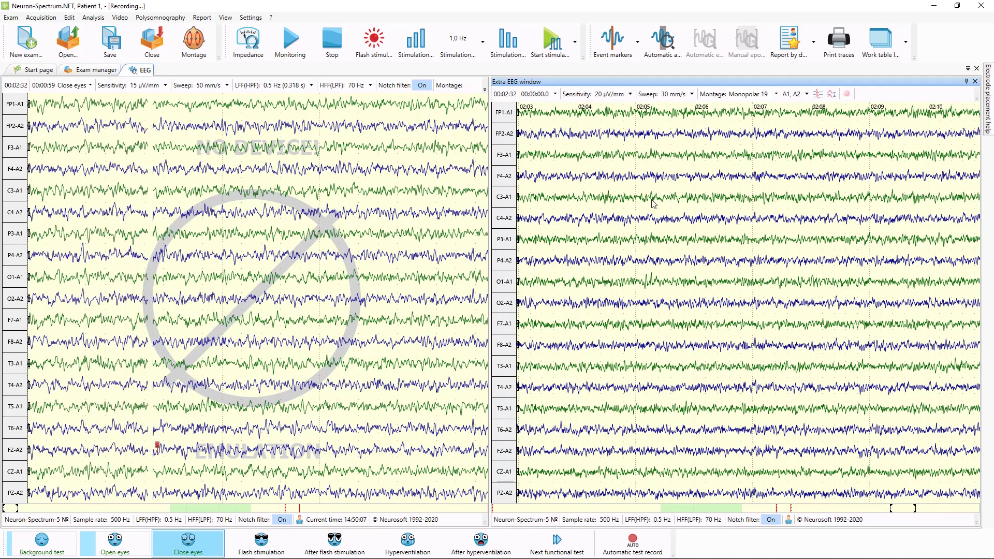
- Try different scales and sweeps on the F4-A2 channel, then close the Extra EEG window
{"action": "left_click", "coordinate": [657, 180]}
{"action": "scroll", "coordinate": [657, 180], "scroll_direction": "down", "scroll_amount": 3}
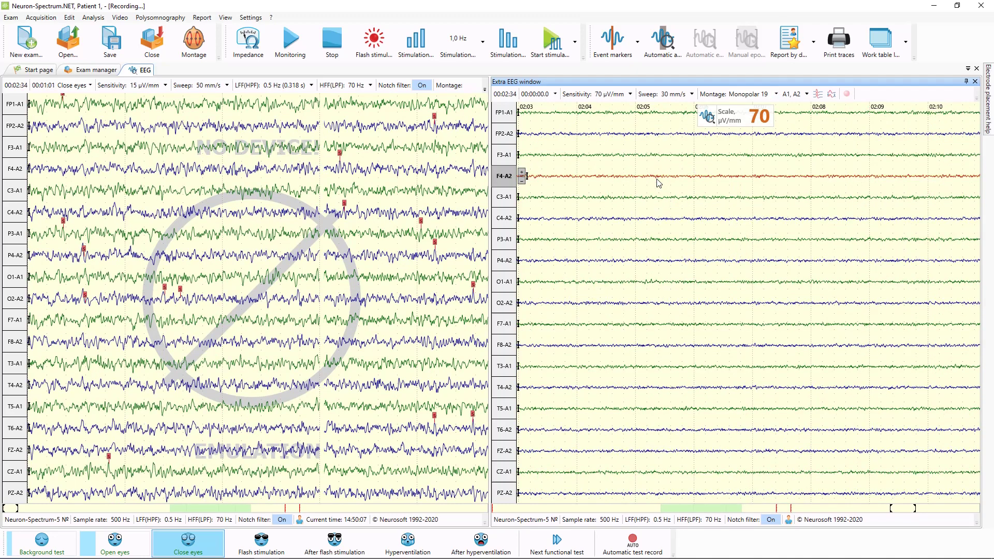
{"action": "scroll", "coordinate": [657, 180], "scroll_direction": "up", "scroll_amount": 4}
{"action": "scroll", "coordinate": [657, 180], "scroll_direction": "down", "scroll_amount": 1}
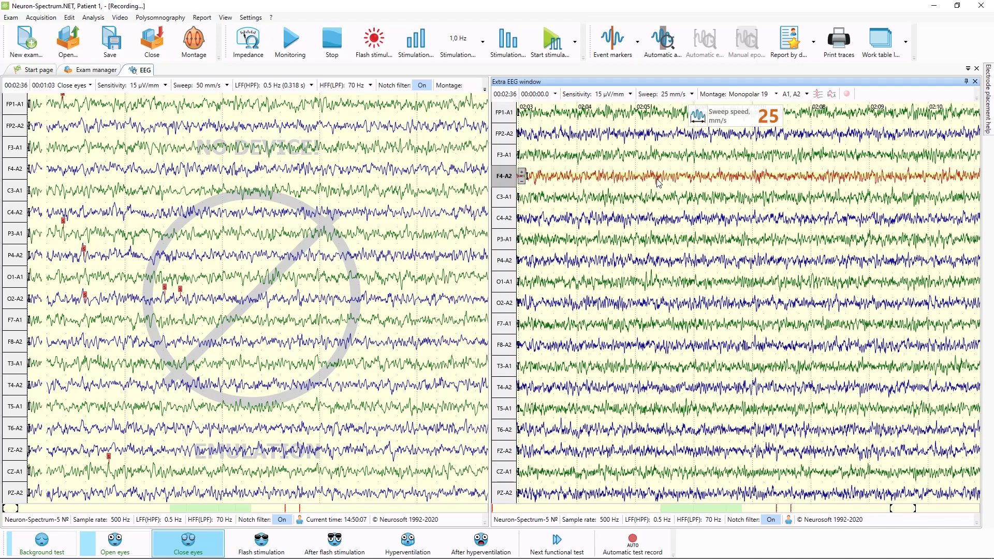
{"action": "scroll", "coordinate": [657, 180], "scroll_direction": "up", "scroll_amount": 2}
{"action": "scroll", "coordinate": [657, 180], "scroll_direction": "up", "scroll_amount": 3}
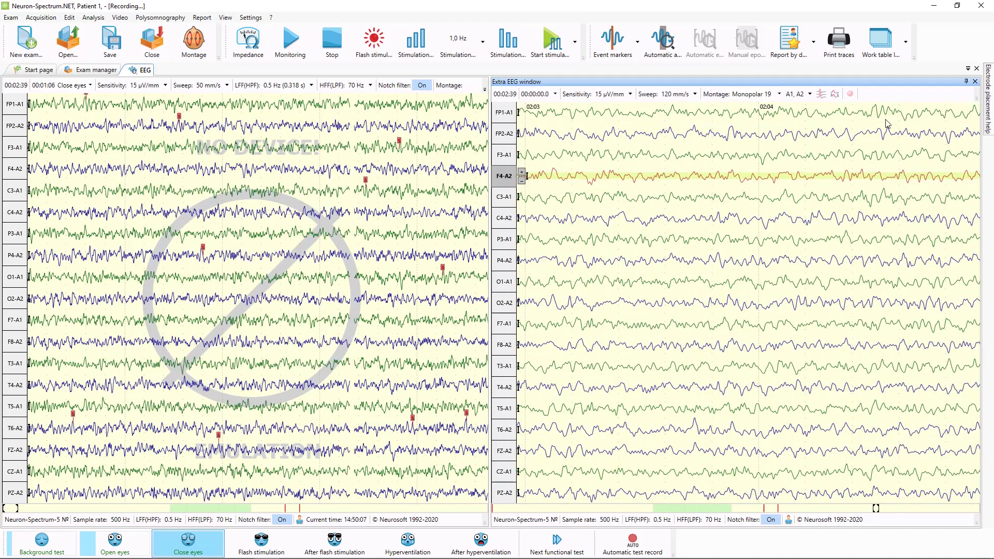
{"action": "left_click", "coordinate": [975, 82]}
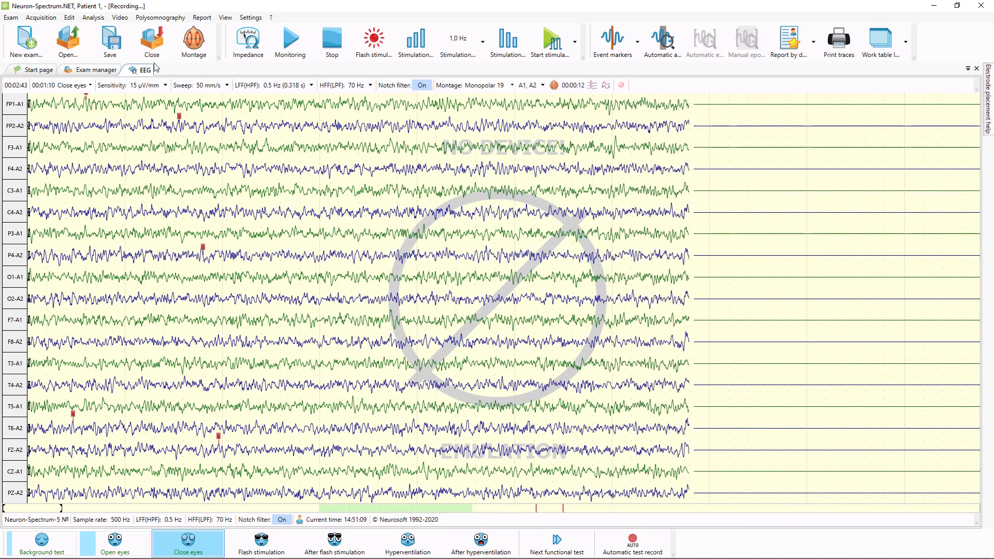
- Display live Delta-to-Beta power spectrum graphs for every EEG channel beside the traces
{"action": "left_click", "coordinate": [93, 17]}
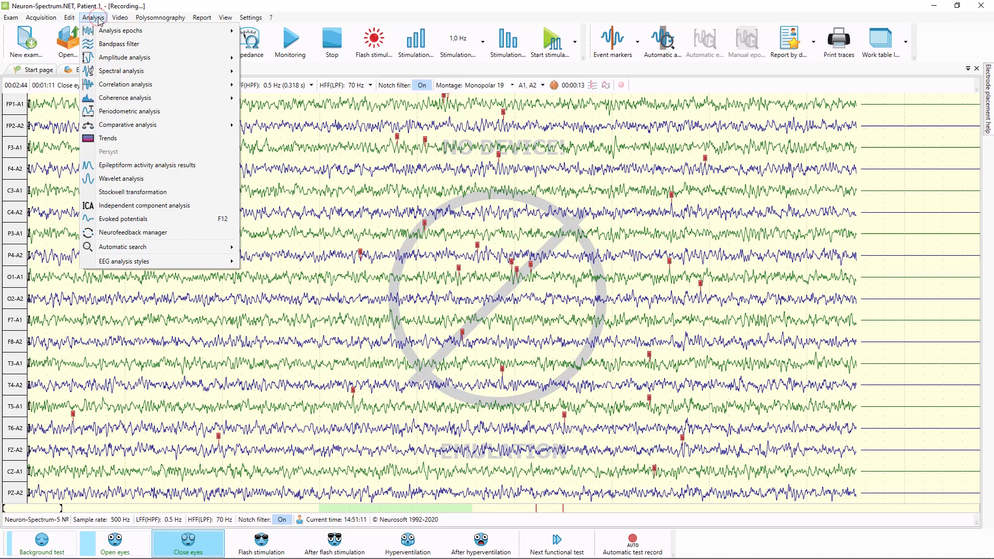
{"action": "mouse_move", "coordinate": [124, 73]}
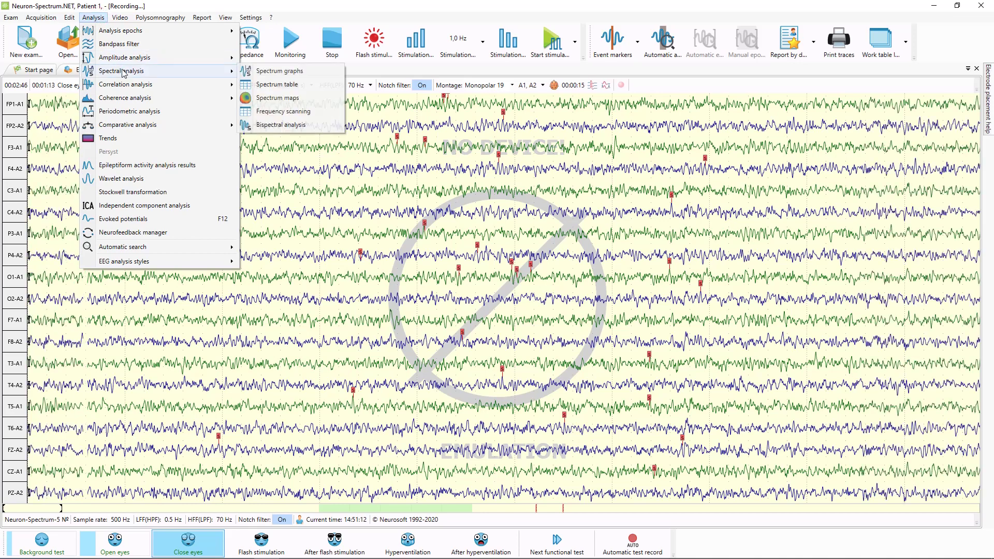
{"action": "left_click", "coordinate": [278, 72]}
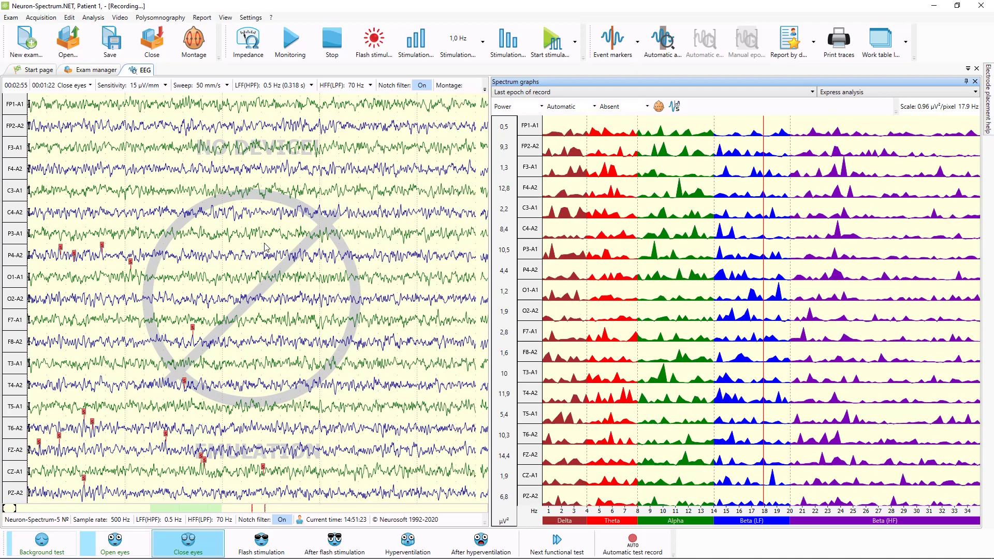
{"action": "left_click", "coordinate": [94, 18]}
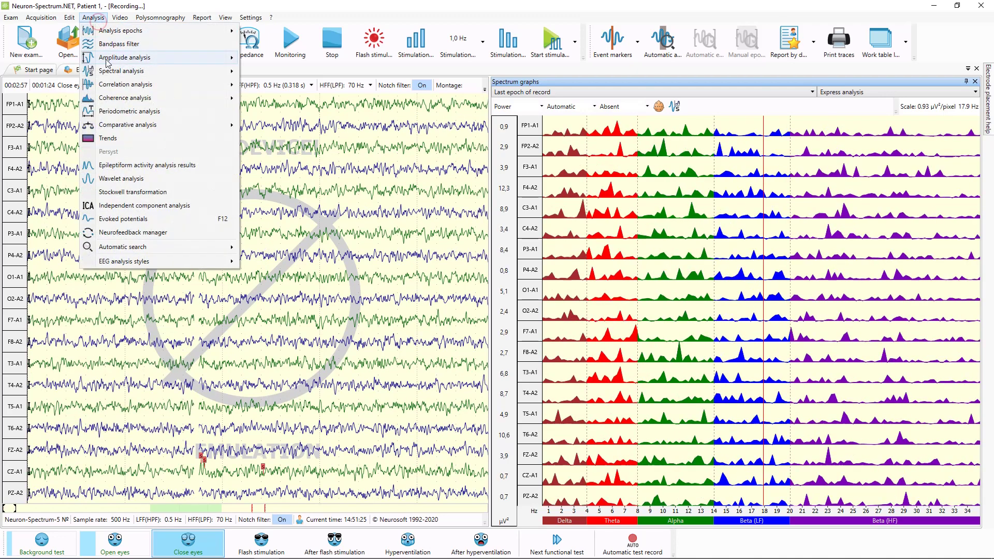
- Switch to spectrum topographic maps and narrow the maps panel to widen the traces
{"action": "mouse_move", "coordinate": [116, 70]}
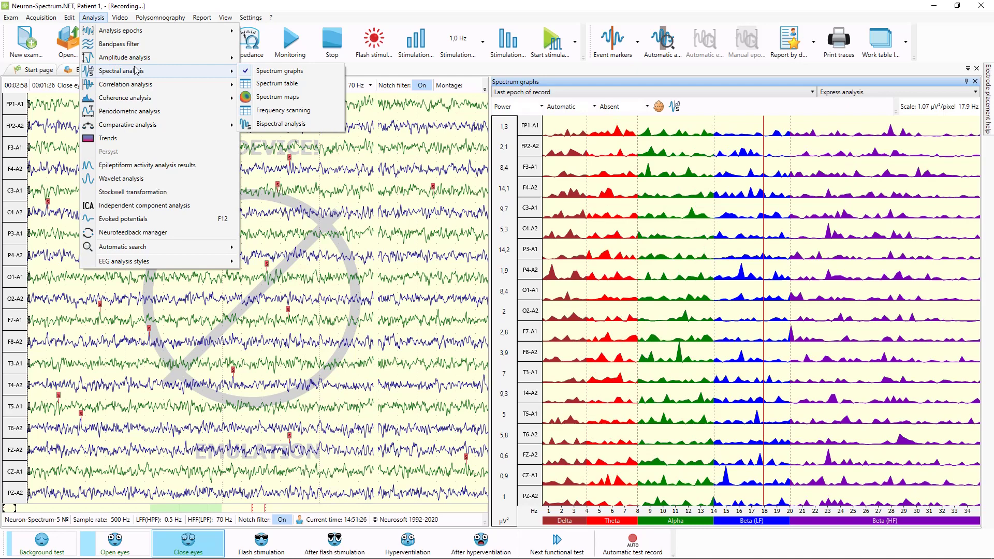
{"action": "left_click", "coordinate": [293, 97]}
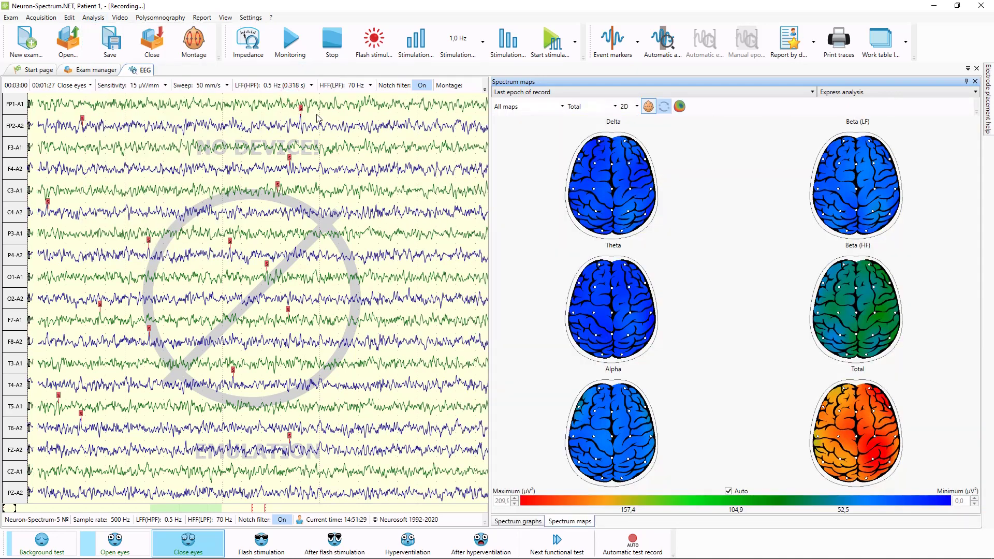
{"action": "left_click_drag", "start_coordinate": [484, 182], "coordinate": [641, 205]}
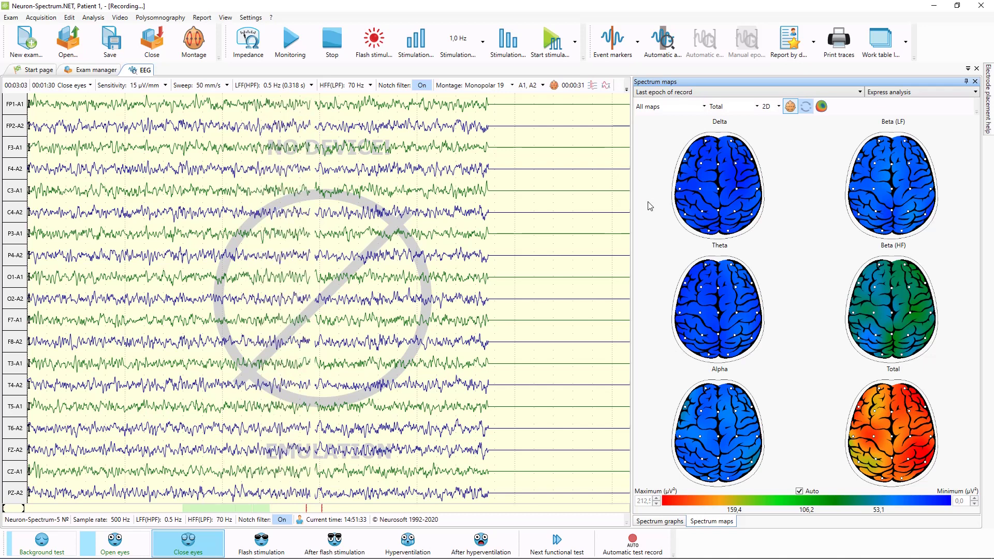
- Show only the Alpha-band topographic map in the maps panel
{"action": "left_click", "coordinate": [673, 106]}
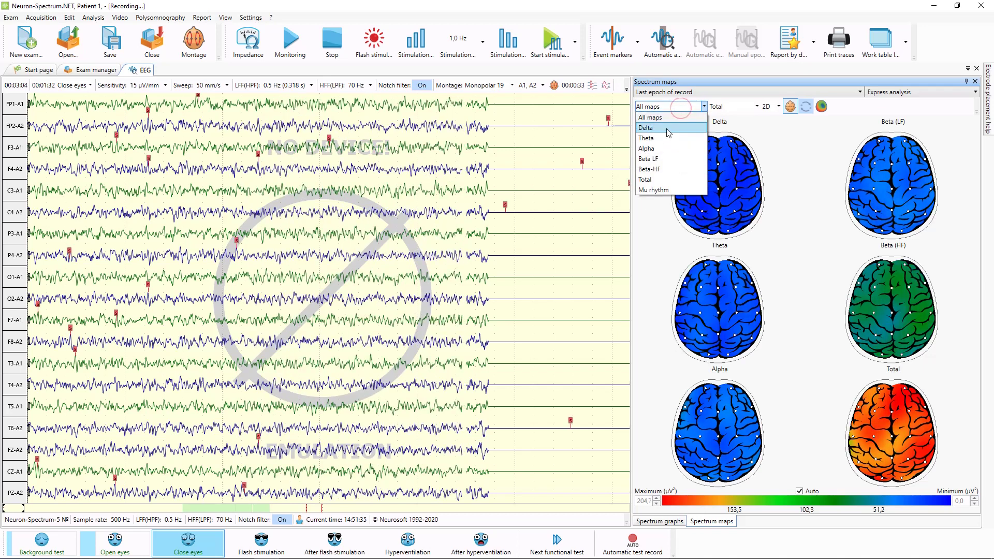
{"action": "left_click", "coordinate": [657, 148]}
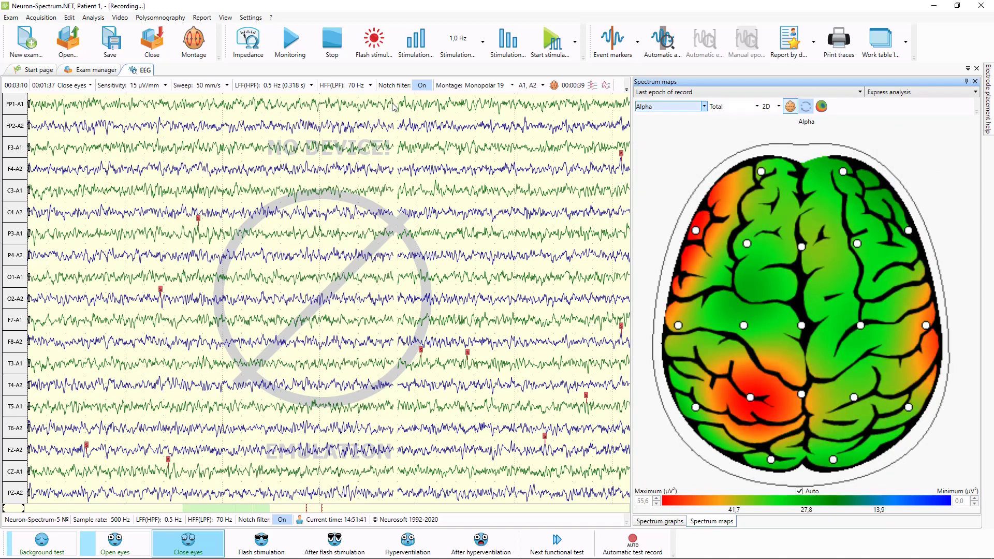
{"action": "left_click", "coordinate": [94, 18]}
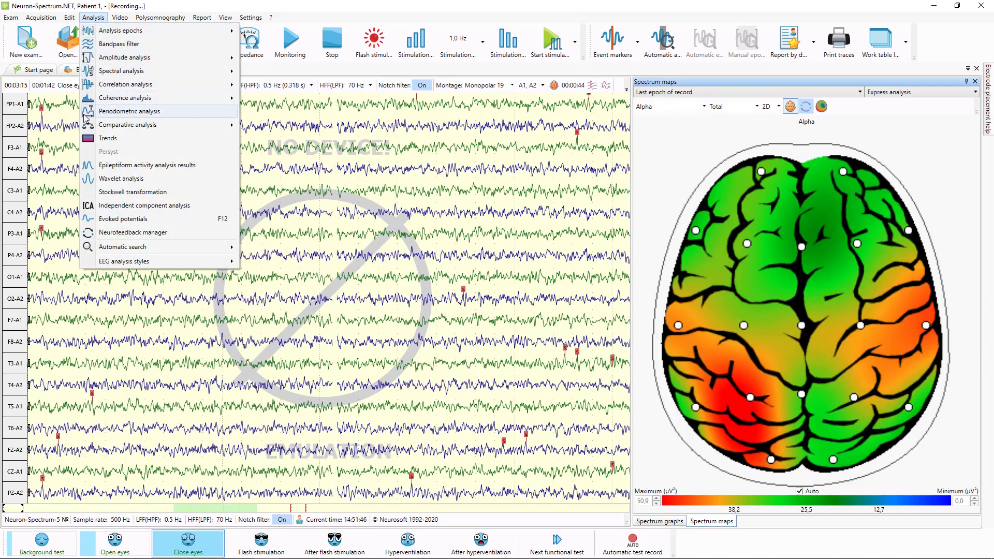
- Review epileptiform results across the Mapping, List, Fragments, Burst/Suppression and Averaged traces tabs
{"action": "left_click", "coordinate": [119, 167]}
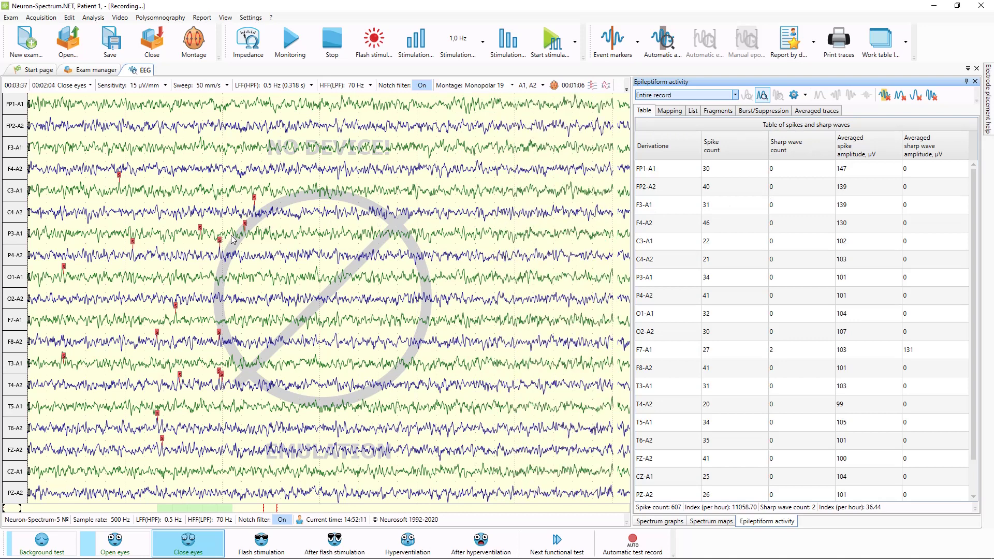
{"action": "left_click", "coordinate": [669, 111]}
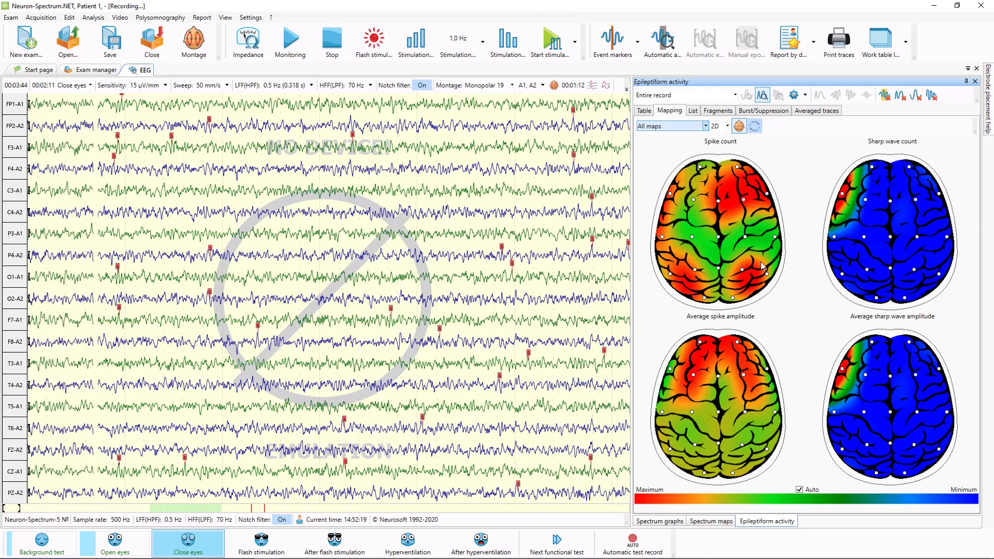
{"action": "left_click", "coordinate": [692, 111]}
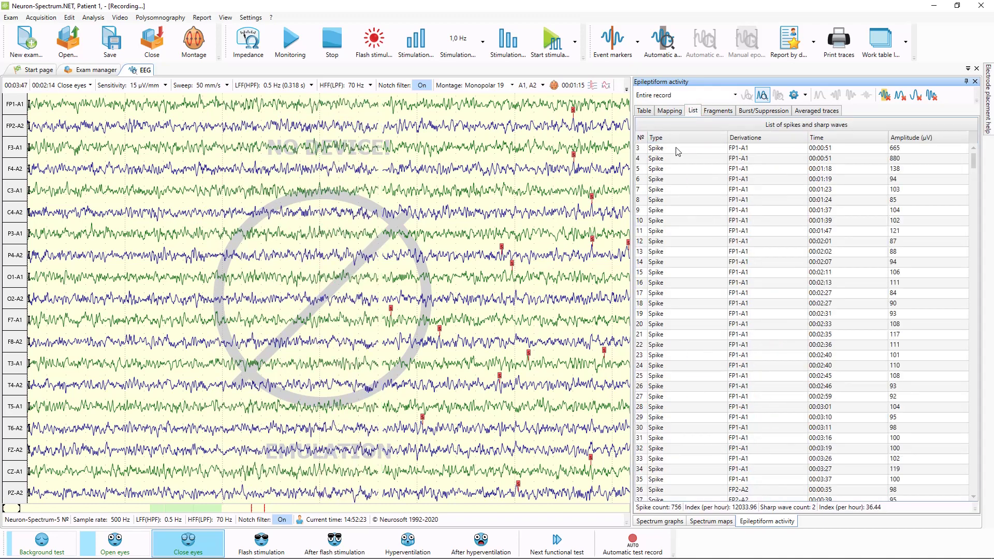
{"action": "left_click", "coordinate": [721, 111]}
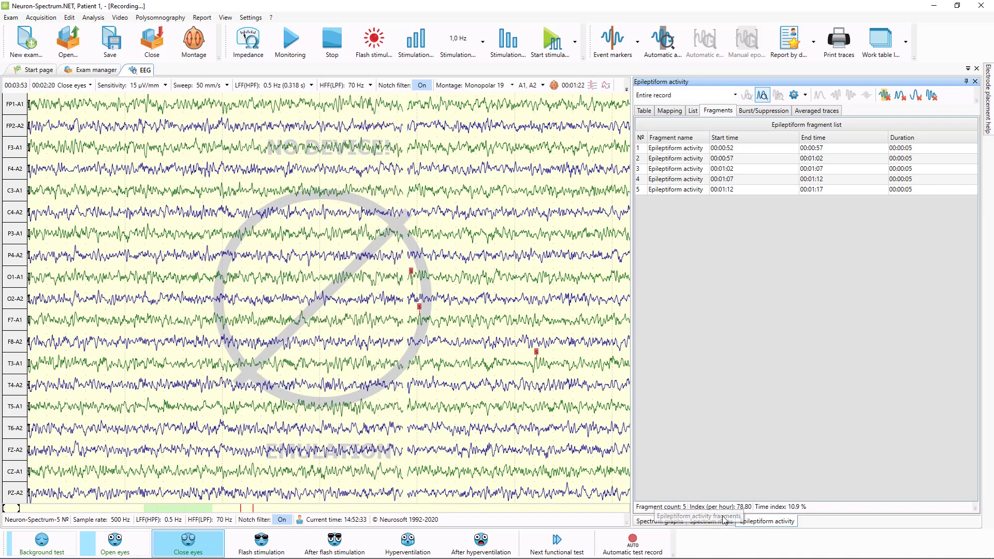
{"action": "left_click", "coordinate": [768, 114]}
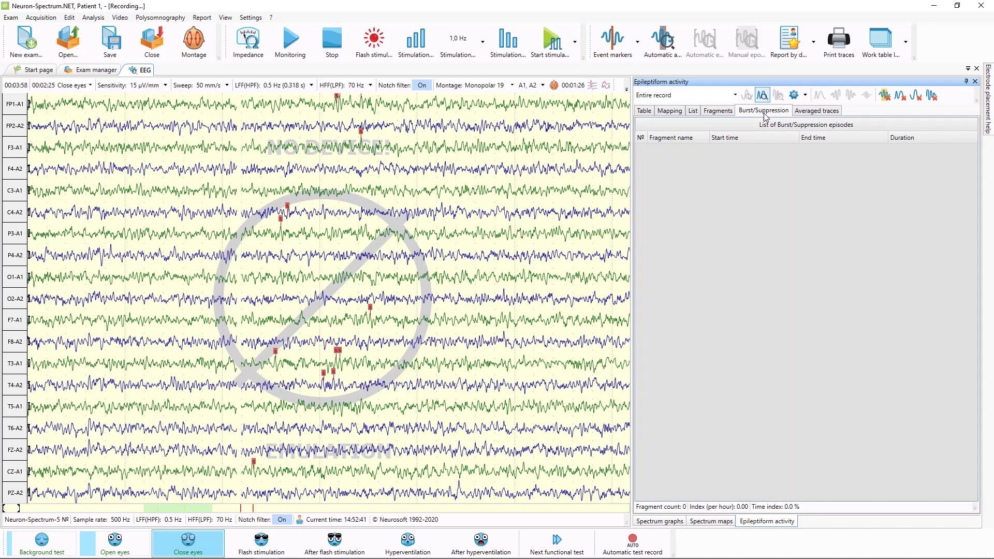
{"action": "left_click", "coordinate": [811, 112]}
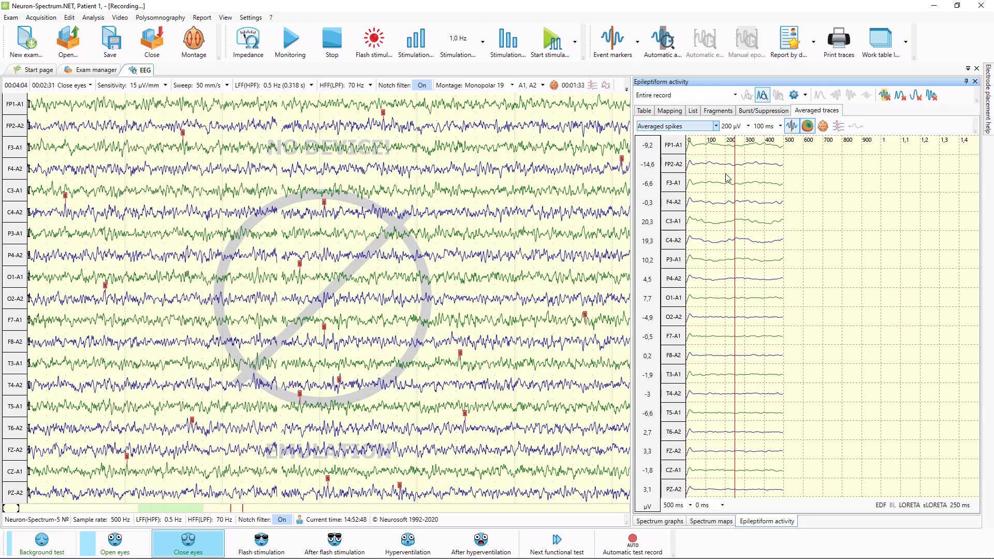
{"action": "left_click", "coordinate": [644, 111]}
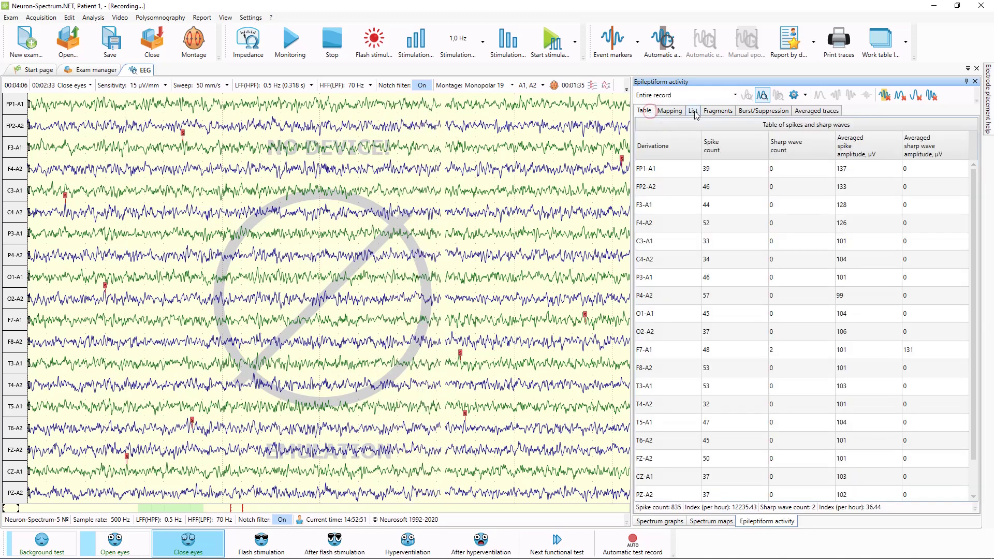
- Close the epileptiform results, spectrum maps and spectrum graphs panels
{"action": "left_click", "coordinate": [974, 82]}
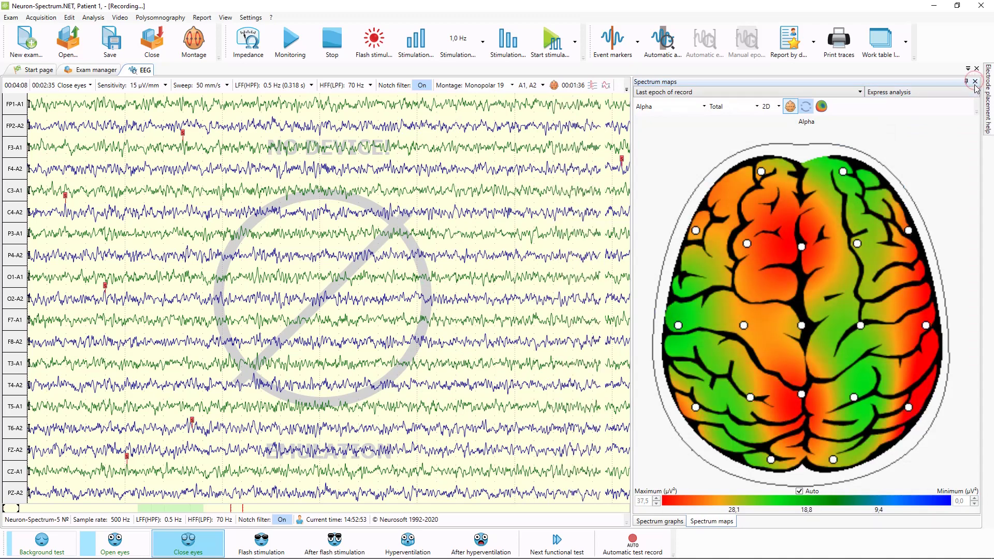
{"action": "left_click", "coordinate": [975, 82]}
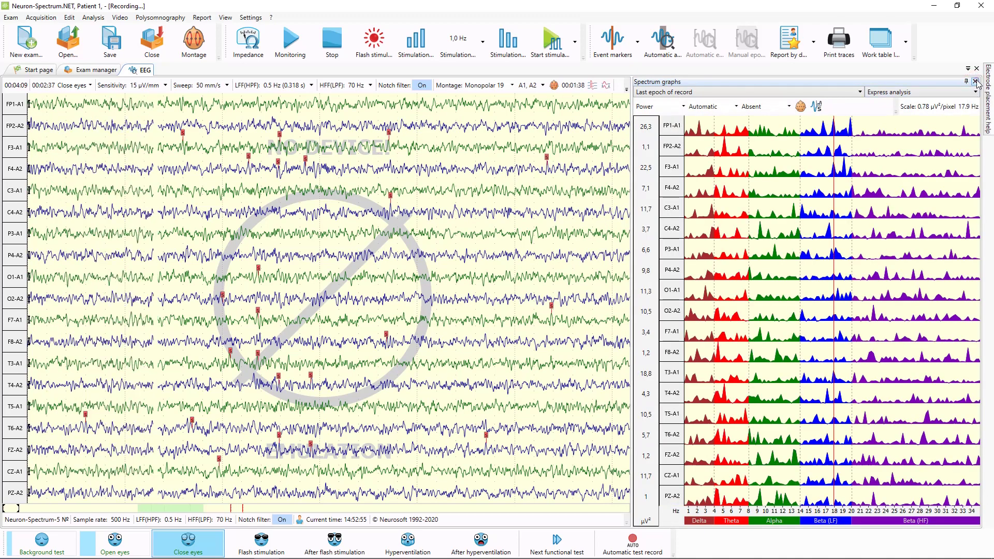
{"action": "left_click", "coordinate": [975, 82]}
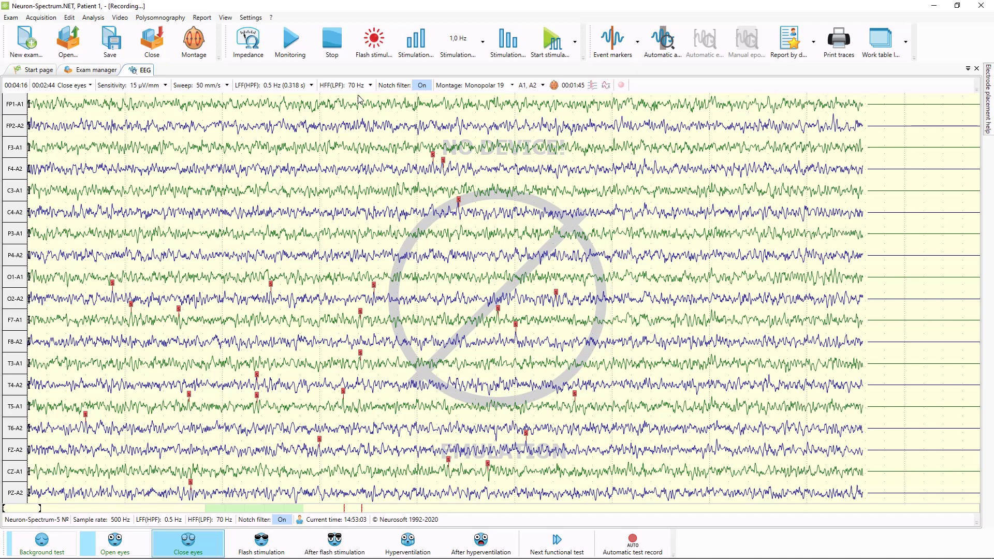
- Stop the EEG recording and save the exam
{"action": "left_click", "coordinate": [337, 51]}
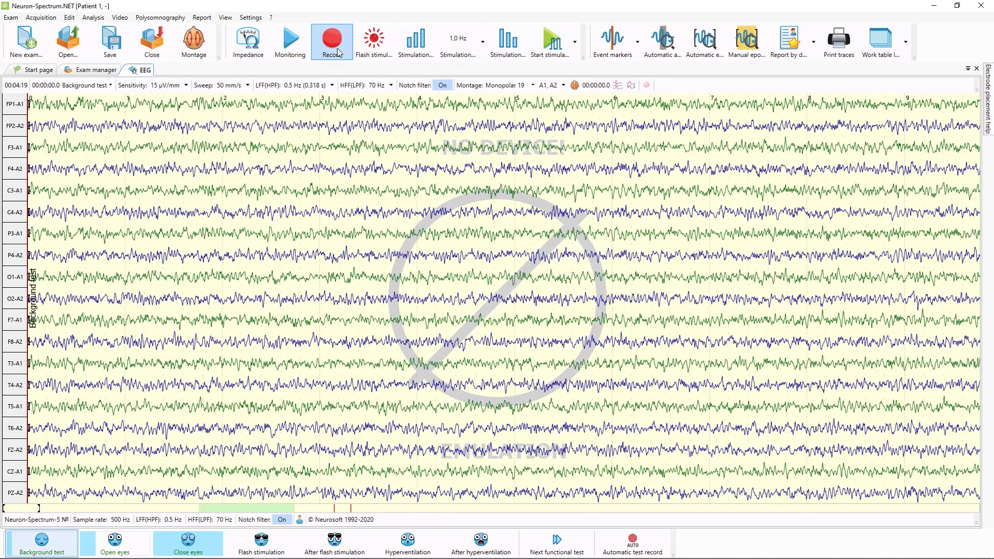
{"action": "left_click", "coordinate": [120, 55]}
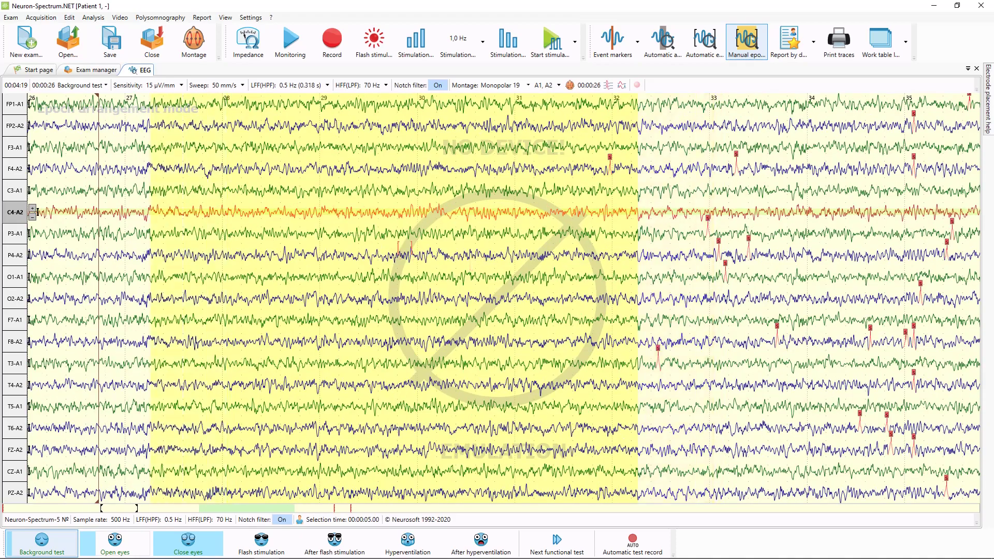
- Fix Epoch 3, then place Epochs 5 and 6 over the Open eyes and Close eyes parts
{"action": "left_click", "coordinate": [406, 241]}
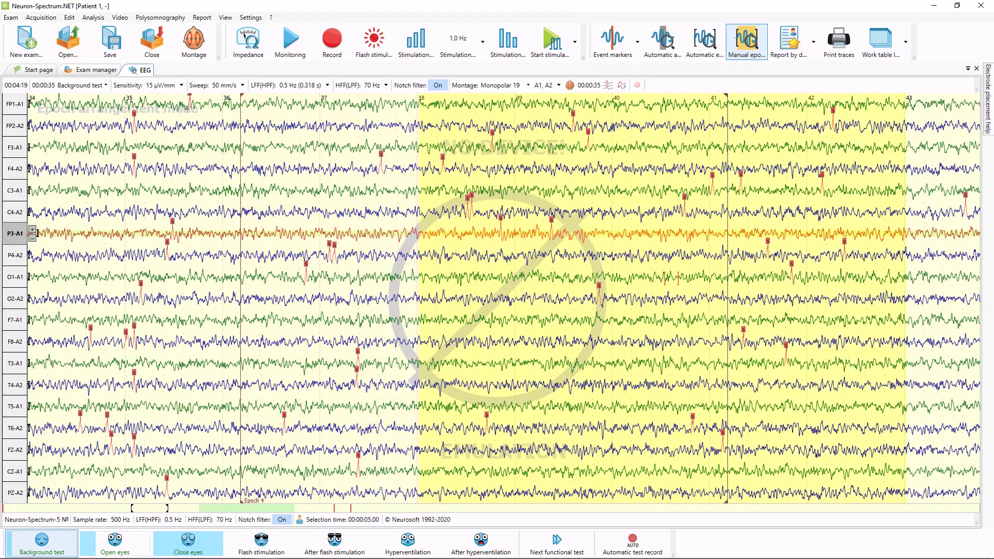
{"action": "left_click", "coordinate": [542, 253]}
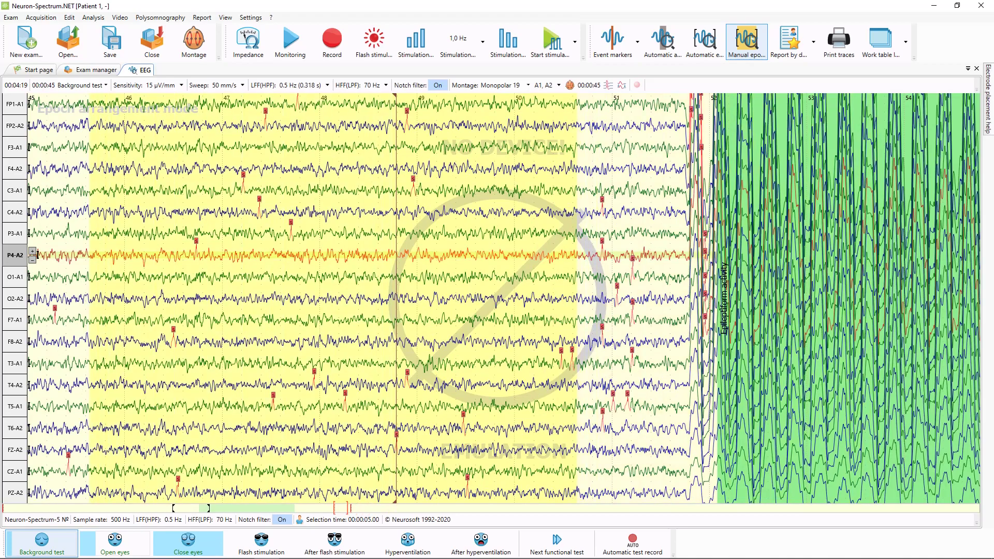
{"action": "left_click", "coordinate": [332, 499]}
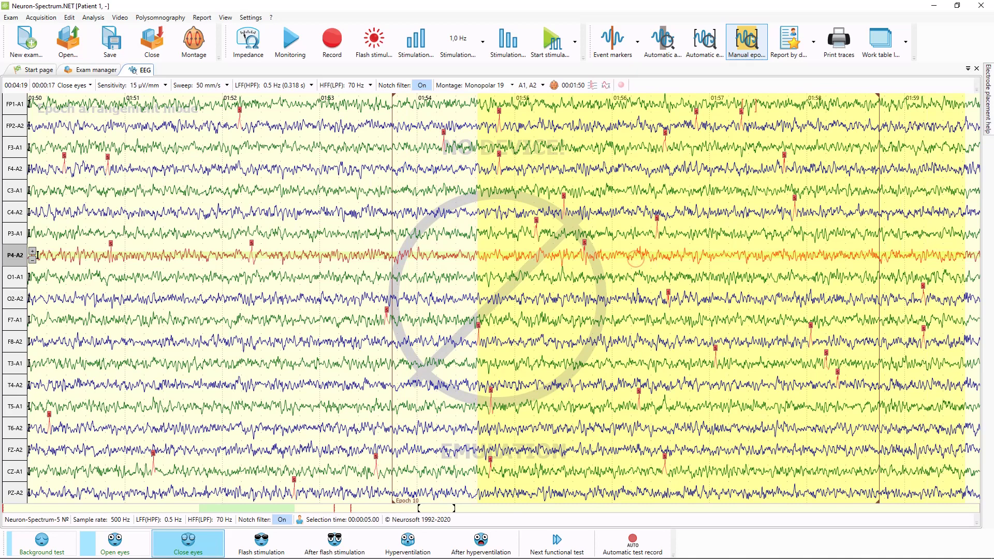
- Check the report template list, then generate the EEG report from the default template
{"action": "left_click", "coordinate": [813, 44]}
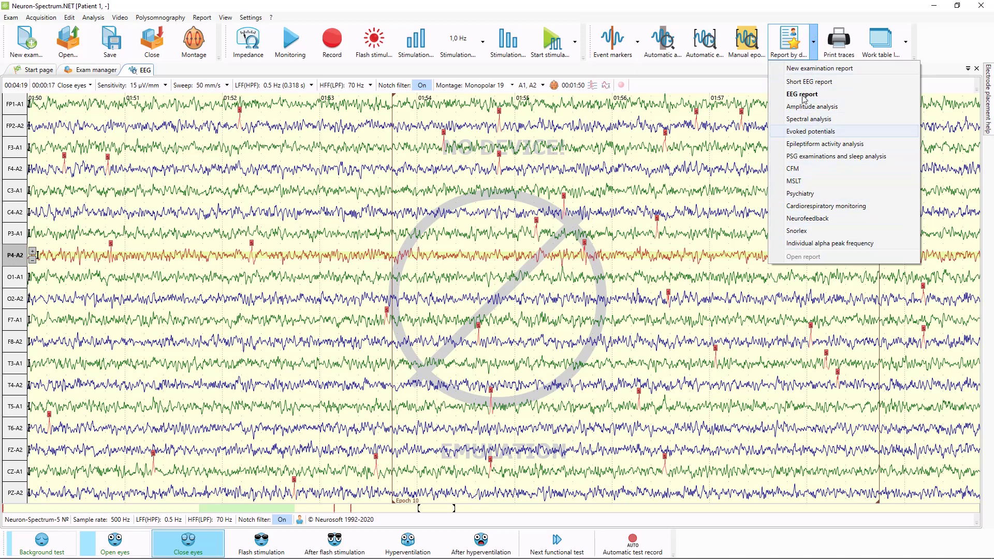
{"action": "left_click", "coordinate": [791, 45]}
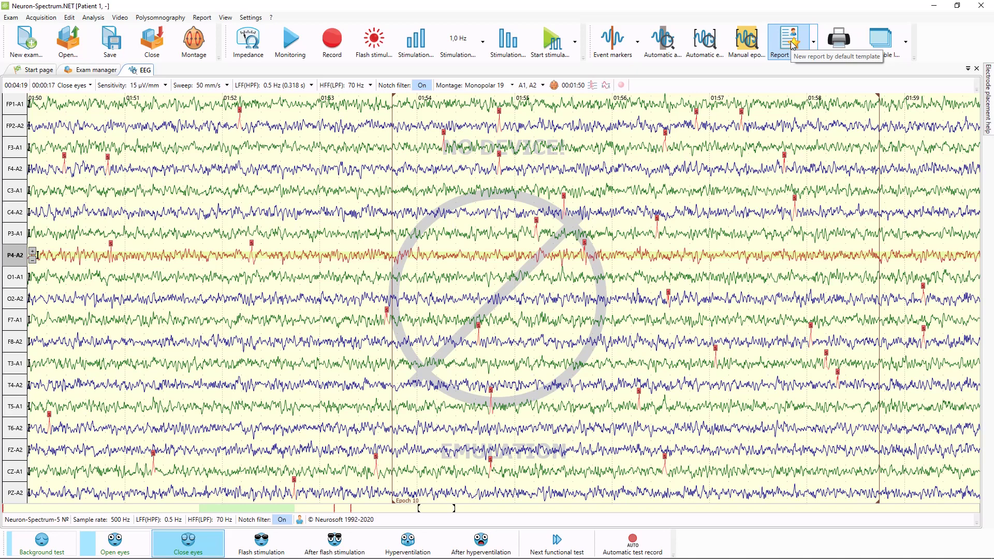
{"action": "left_click", "coordinate": [813, 41]}
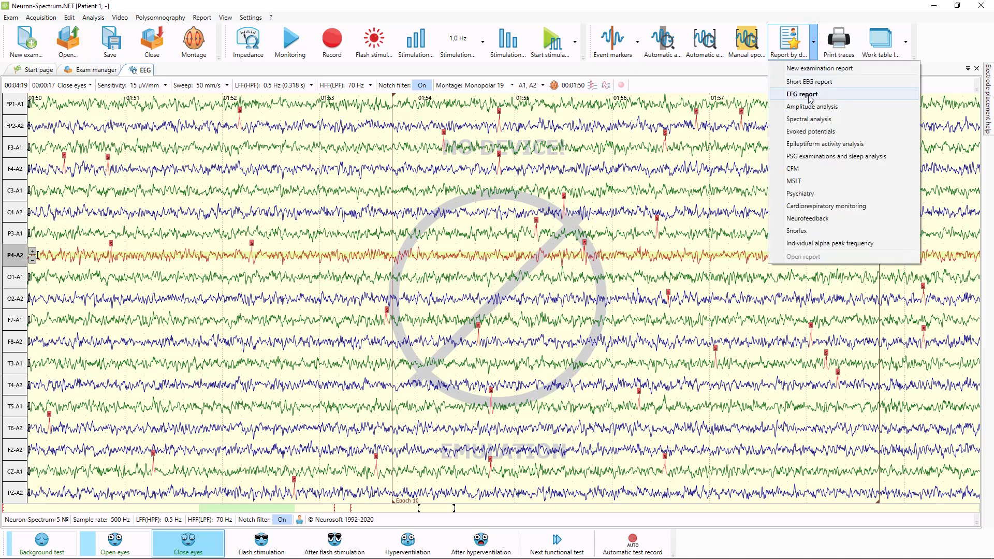
{"action": "left_click", "coordinate": [814, 47]}
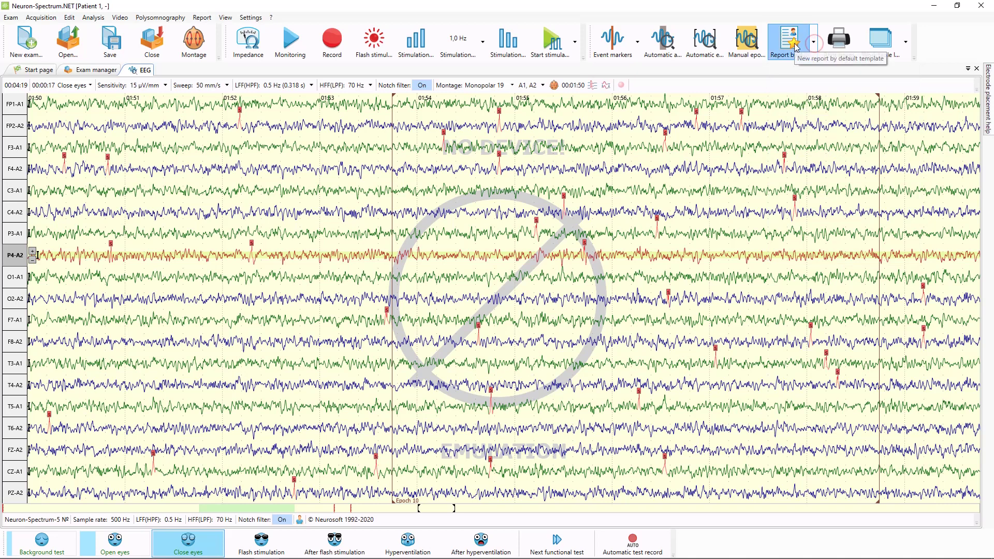
{"action": "left_click", "coordinate": [796, 46]}
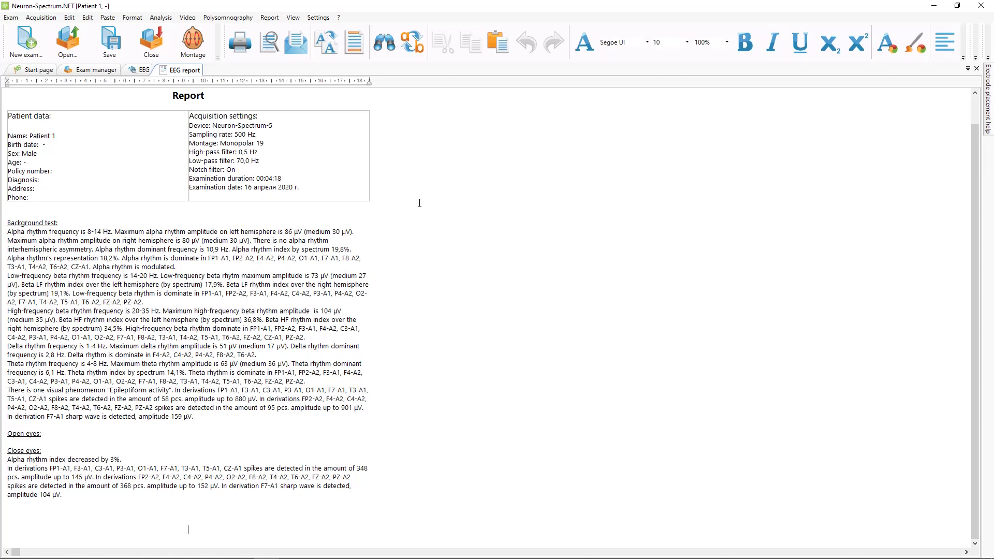
- Type an 'information:' line above the Background test findings in the report
{"action": "scroll", "coordinate": [354, 201], "scroll_direction": "up", "scroll_amount": 2}
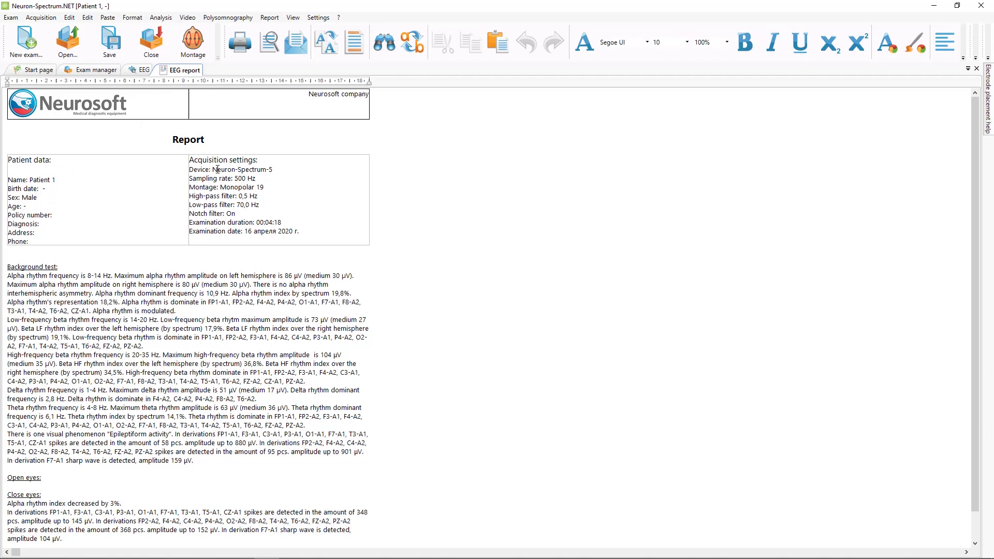
{"action": "scroll", "coordinate": [238, 193], "scroll_direction": "down", "scroll_amount": 1}
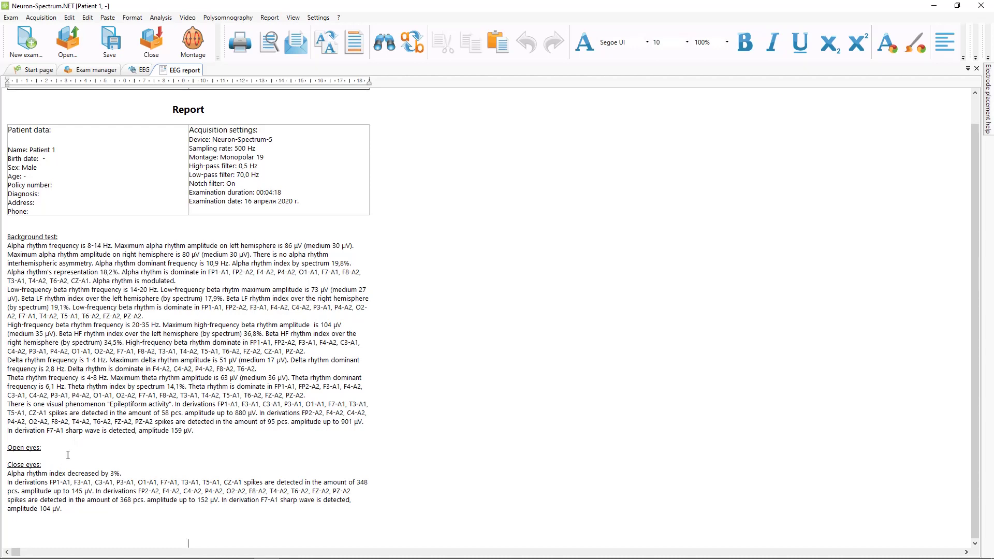
{"action": "scroll", "coordinate": [68, 454], "scroll_direction": "up", "scroll_amount": 1}
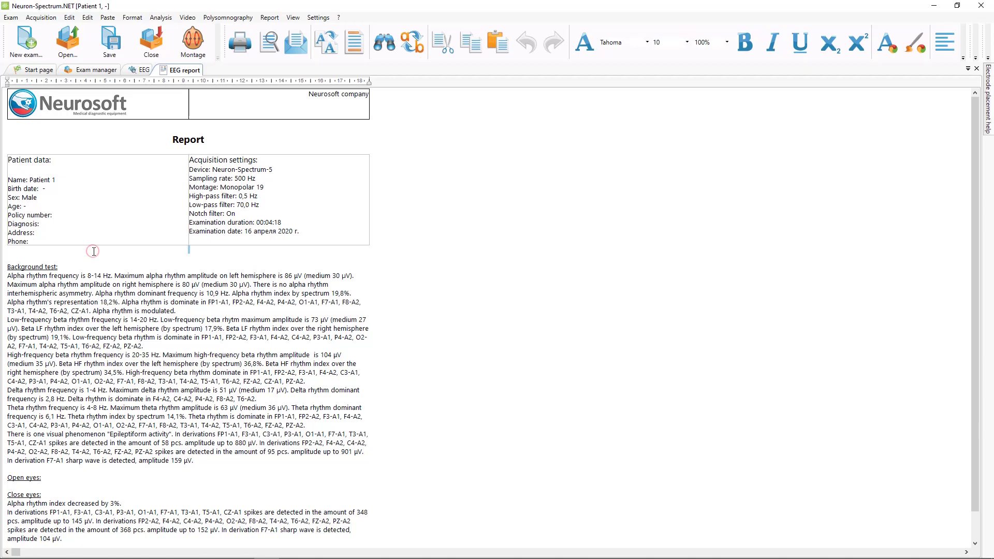
{"action": "left_click", "coordinate": [78, 256]}
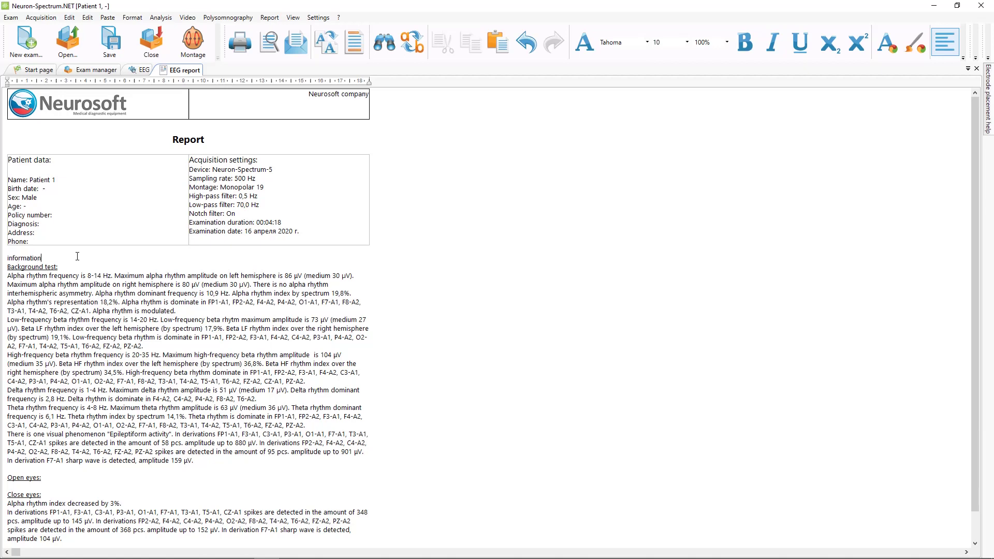
{"action": "type", "text": ":"}
{"action": "key", "text": "Return"}
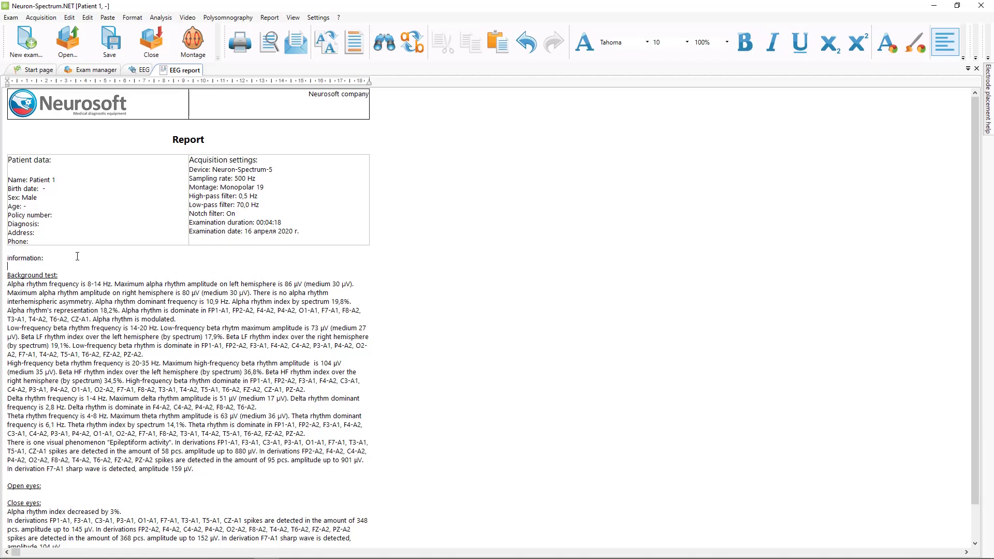
{"action": "left_click", "coordinate": [291, 18]}
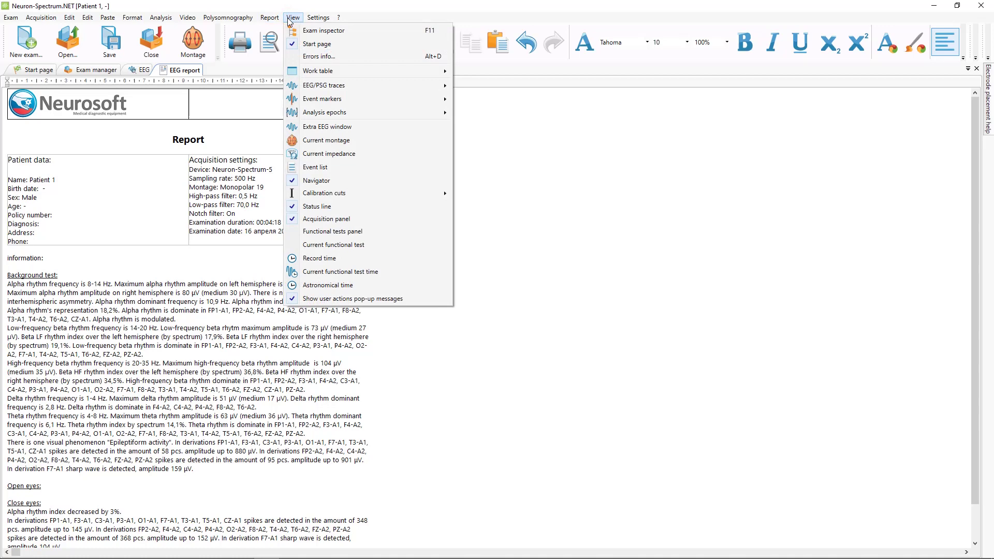
{"action": "mouse_move", "coordinate": [275, 22]}
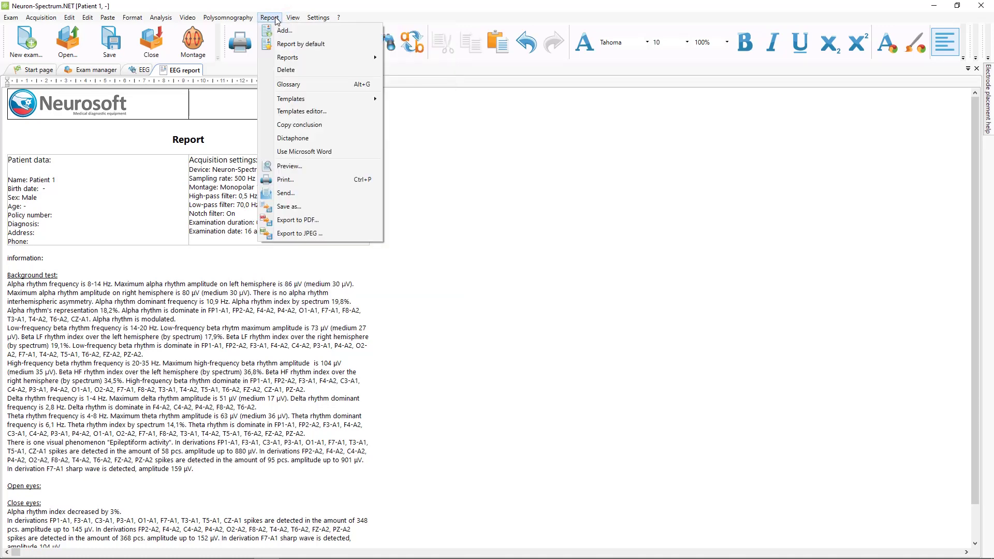
- Insert glossary phrases 3.4 Periodic Pattern, 3.5 Three-phase waves and 3.6 PLEDs on separate lines
{"action": "left_click", "coordinate": [289, 85]}
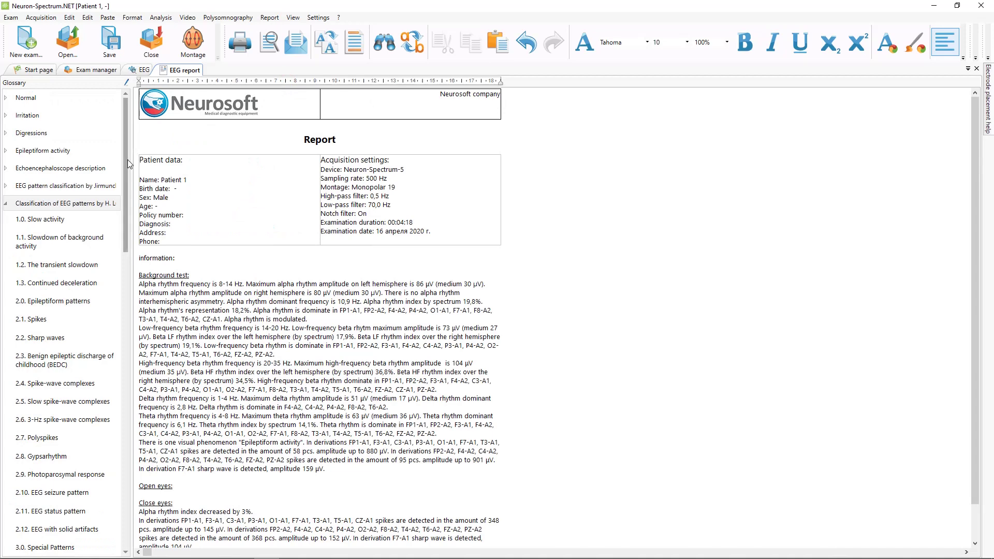
{"action": "left_click_drag", "start_coordinate": [127, 159], "coordinate": [330, 184]}
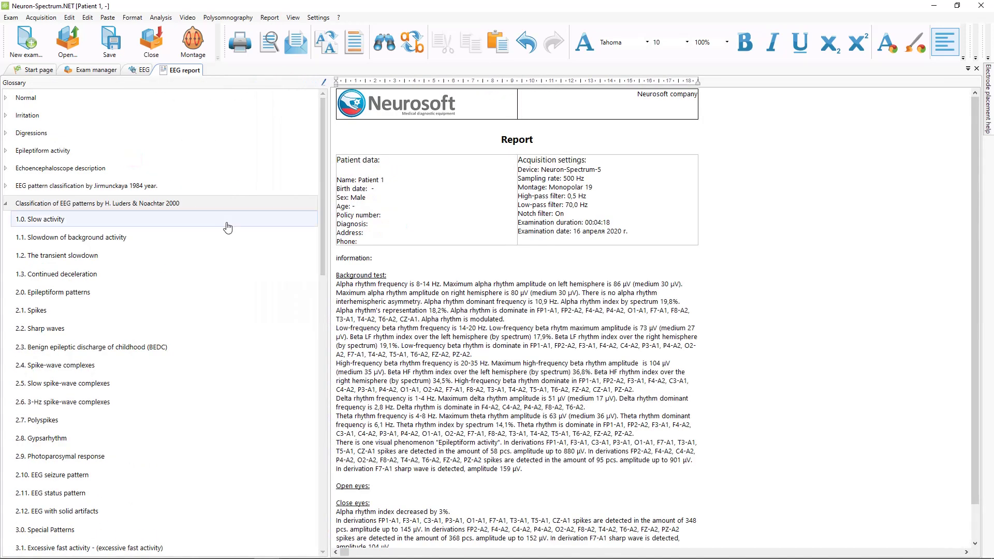
{"action": "scroll", "coordinate": [103, 243], "scroll_direction": "down", "scroll_amount": 6}
{"action": "scroll", "coordinate": [103, 265], "scroll_direction": "down", "scroll_amount": 3}
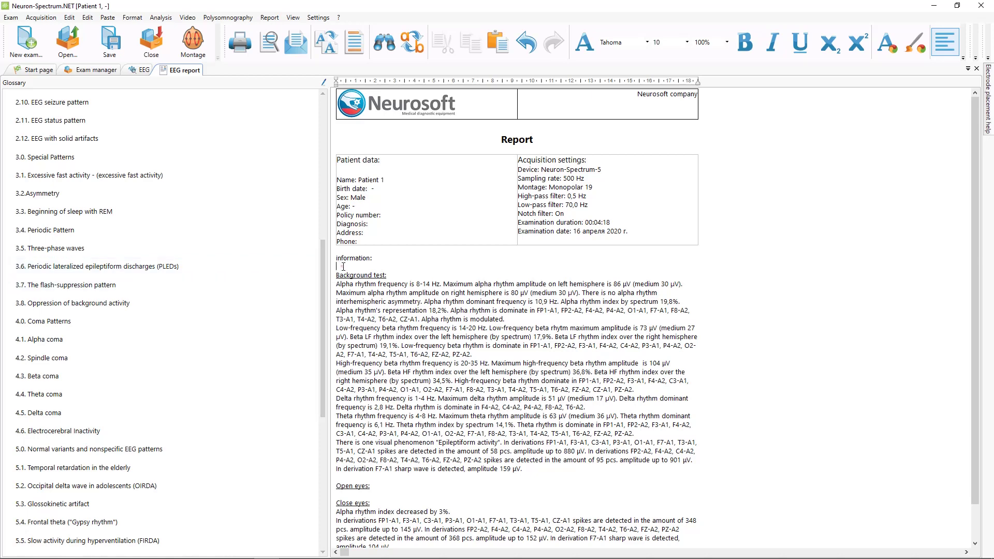
{"action": "double_click", "coordinate": [59, 231]}
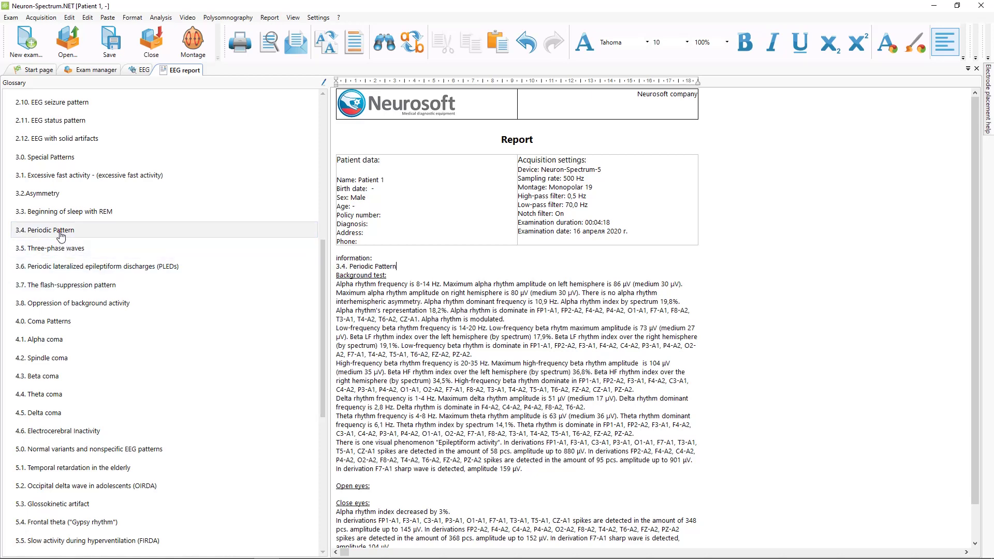
{"action": "key", "text": "Return"}
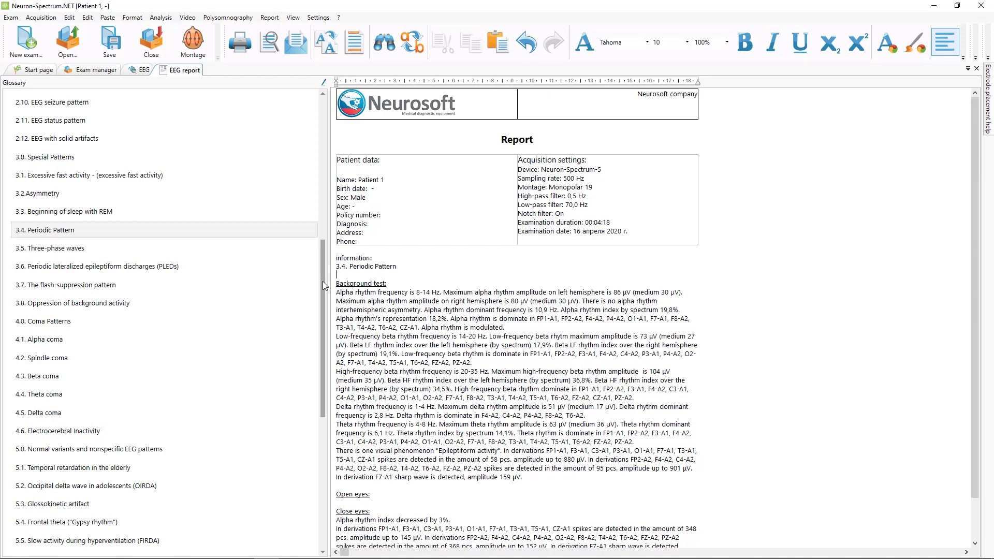
{"action": "double_click", "coordinate": [59, 249]}
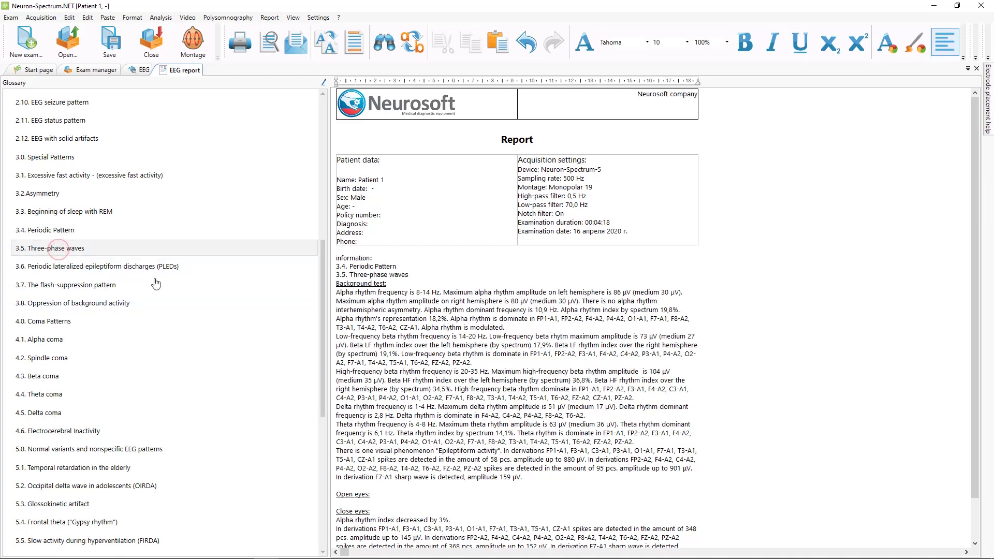
{"action": "key", "text": "Return"}
{"action": "double_click", "coordinate": [99, 267]}
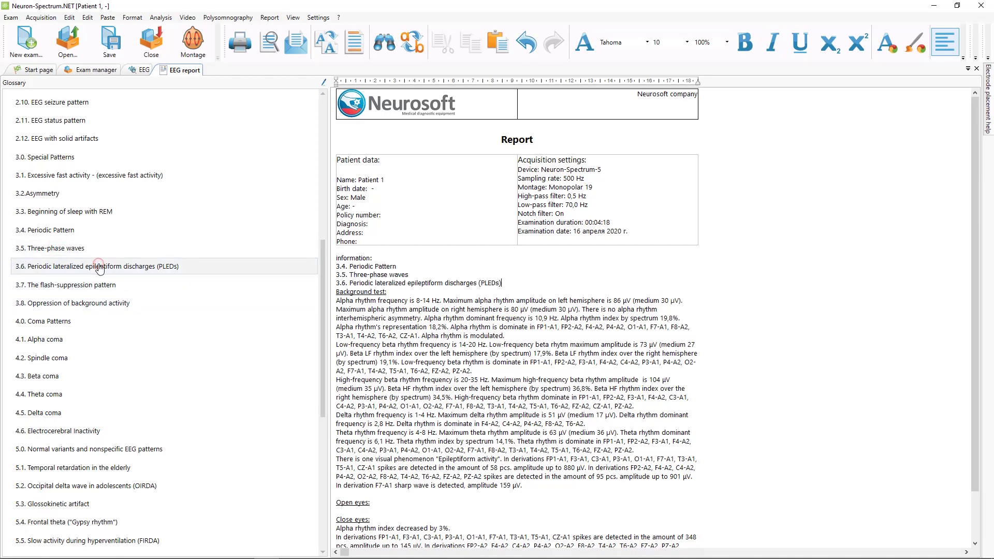
{"action": "key", "text": "Return"}
- Return to the EEG traces and save the exam with its report
{"action": "scroll", "coordinate": [104, 290], "scroll_direction": "down", "scroll_amount": 5}
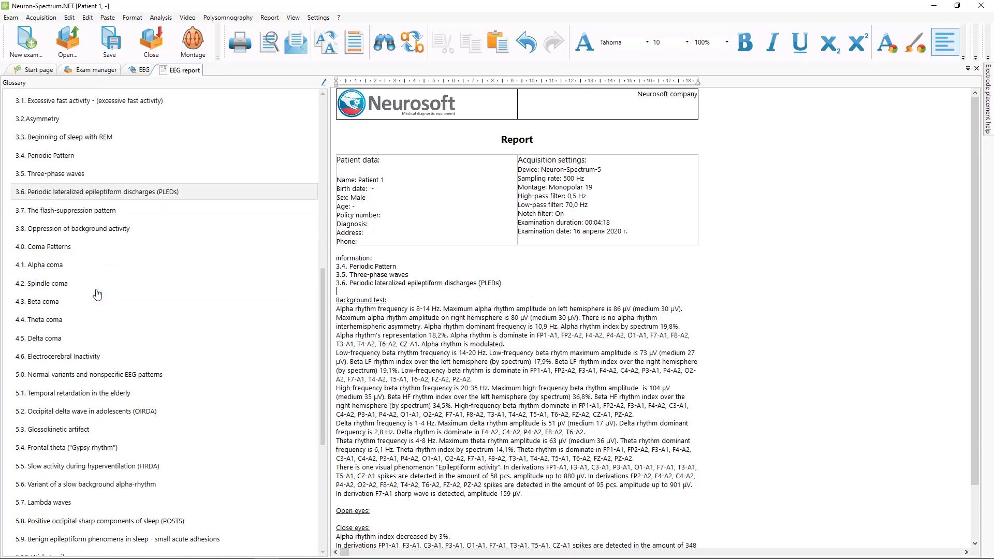
{"action": "scroll", "coordinate": [112, 315], "scroll_direction": "up", "scroll_amount": 12}
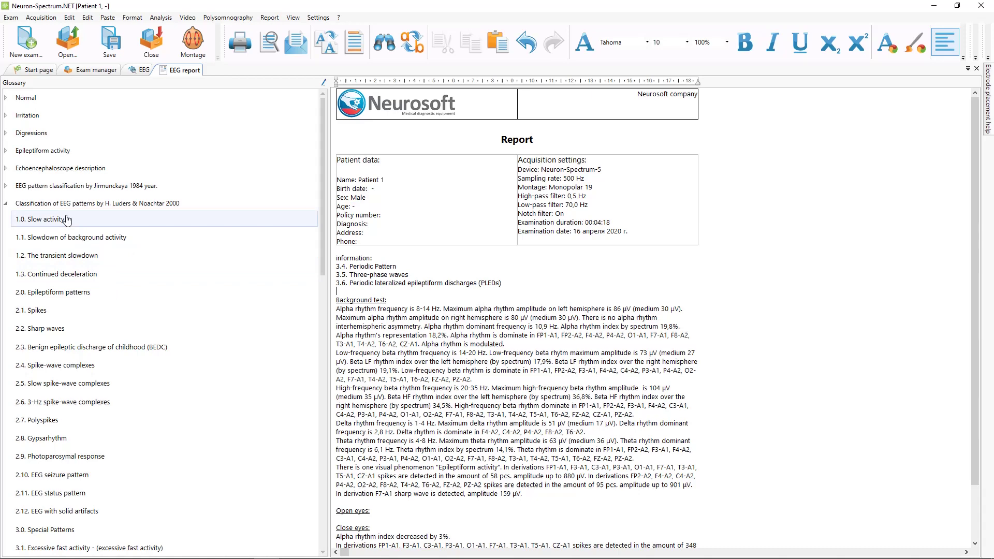
{"action": "scroll", "coordinate": [67, 219], "scroll_direction": "down", "scroll_amount": 8}
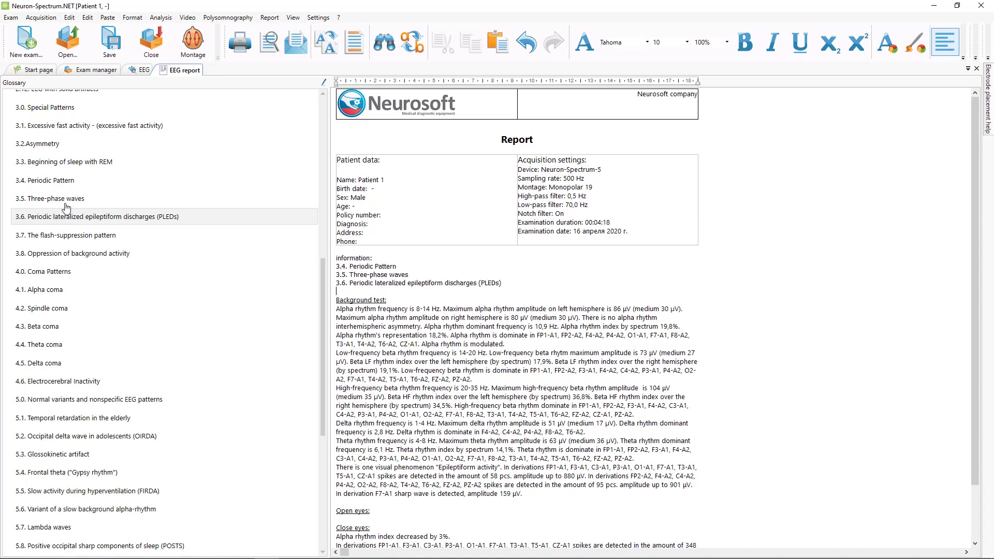
{"action": "scroll", "coordinate": [66, 212], "scroll_direction": "down", "scroll_amount": 5}
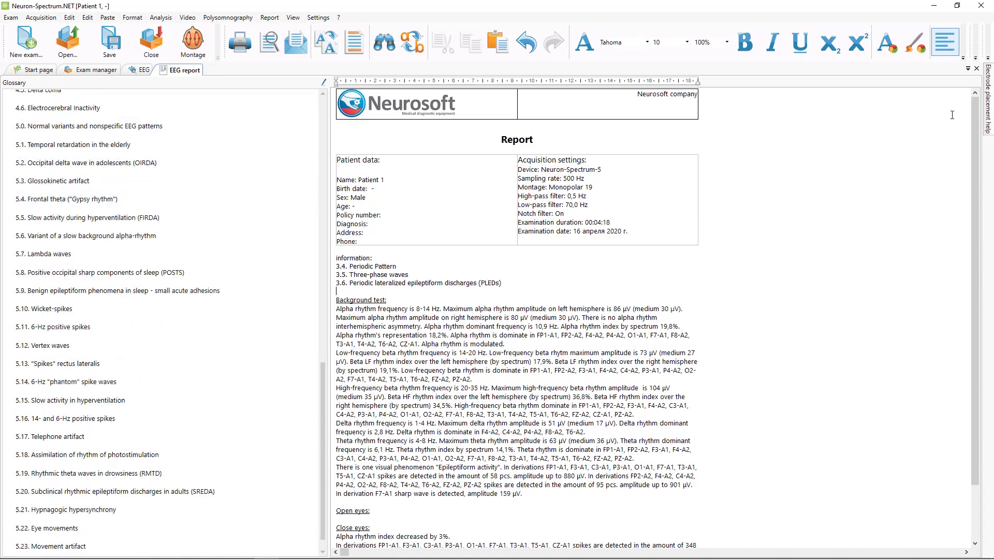
{"action": "left_click", "coordinate": [144, 73]}
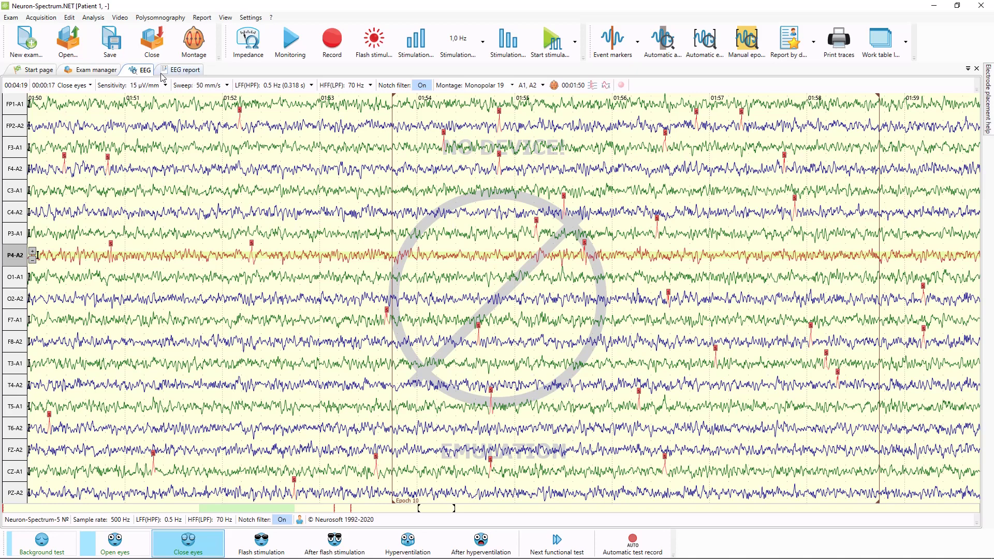
{"action": "left_click", "coordinate": [113, 52]}
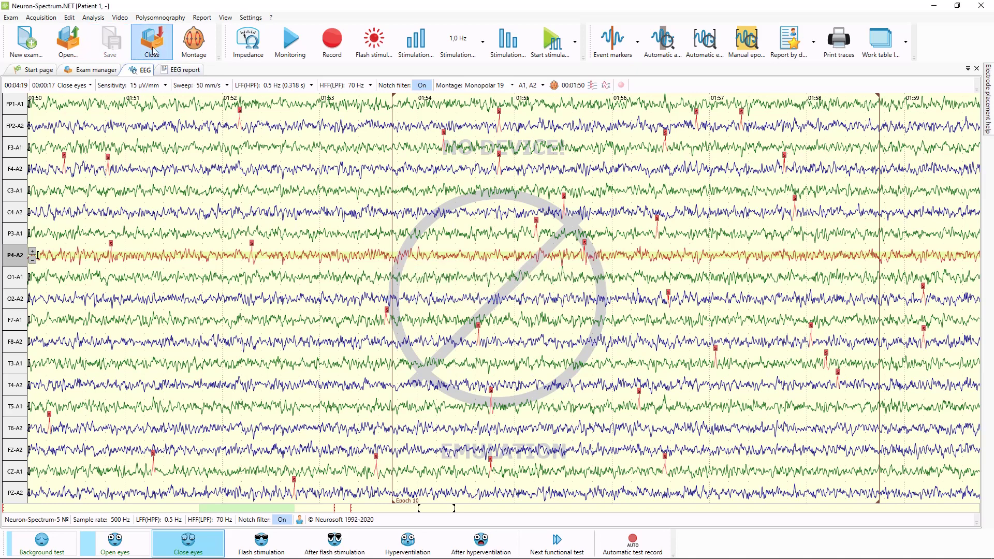